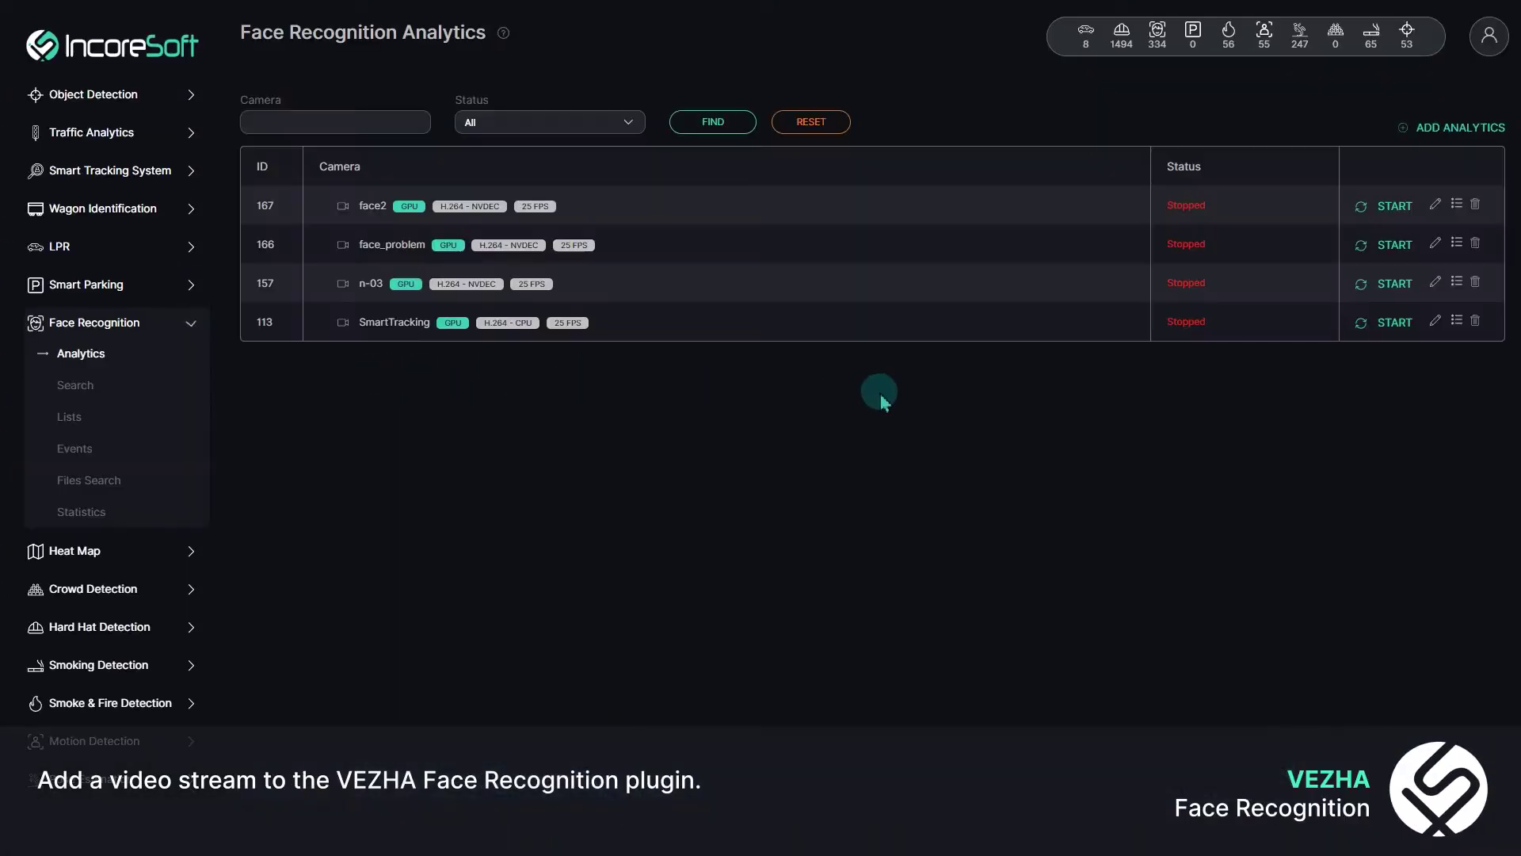
- Start a new face recognition analytics using the FaceRecogGlasses video stream
left_click(1460, 128)
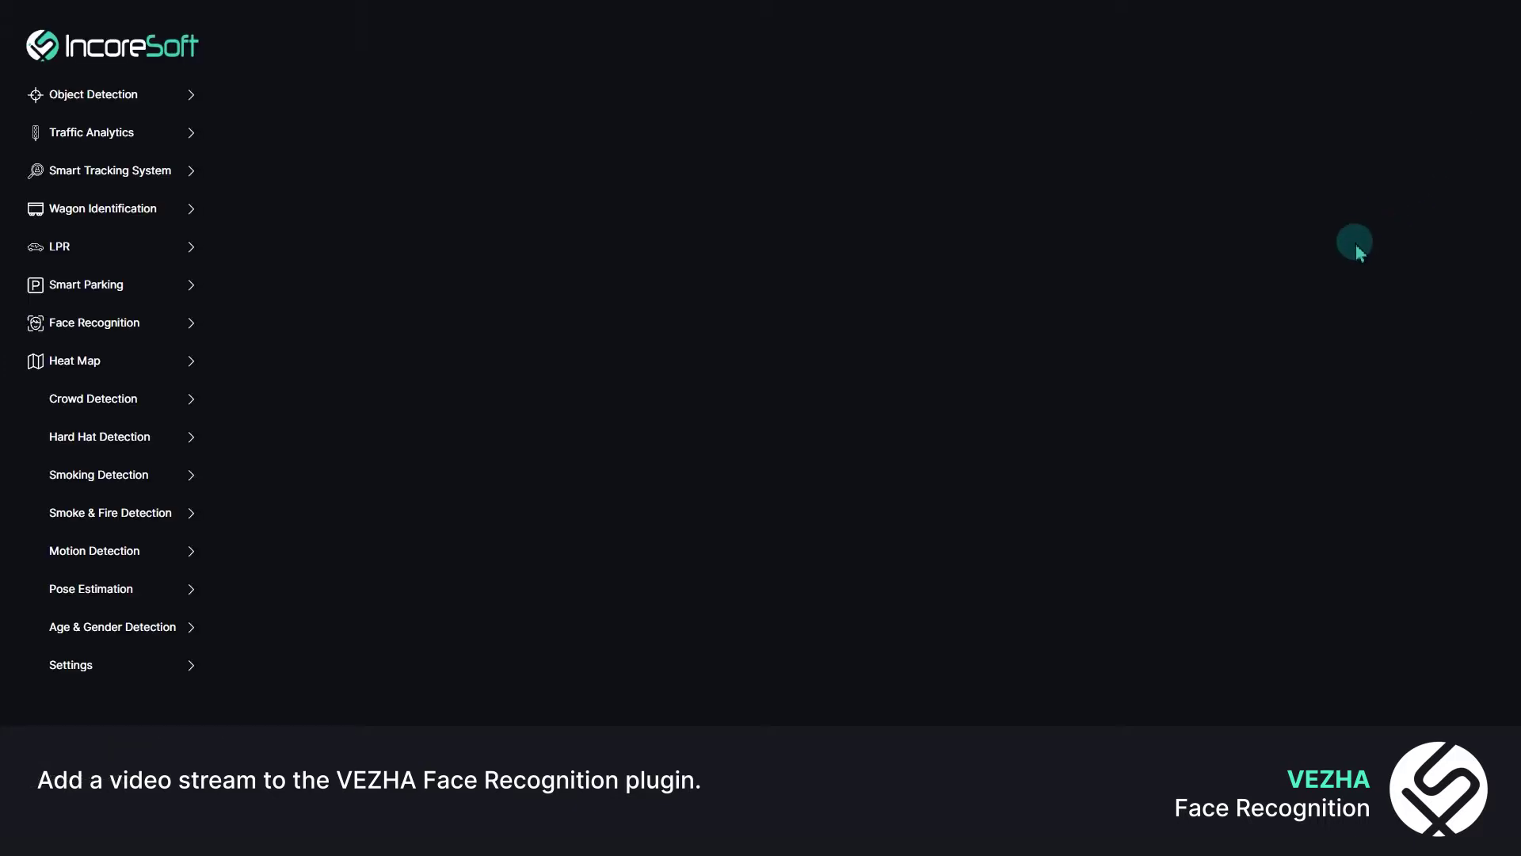
left_click(742, 238)
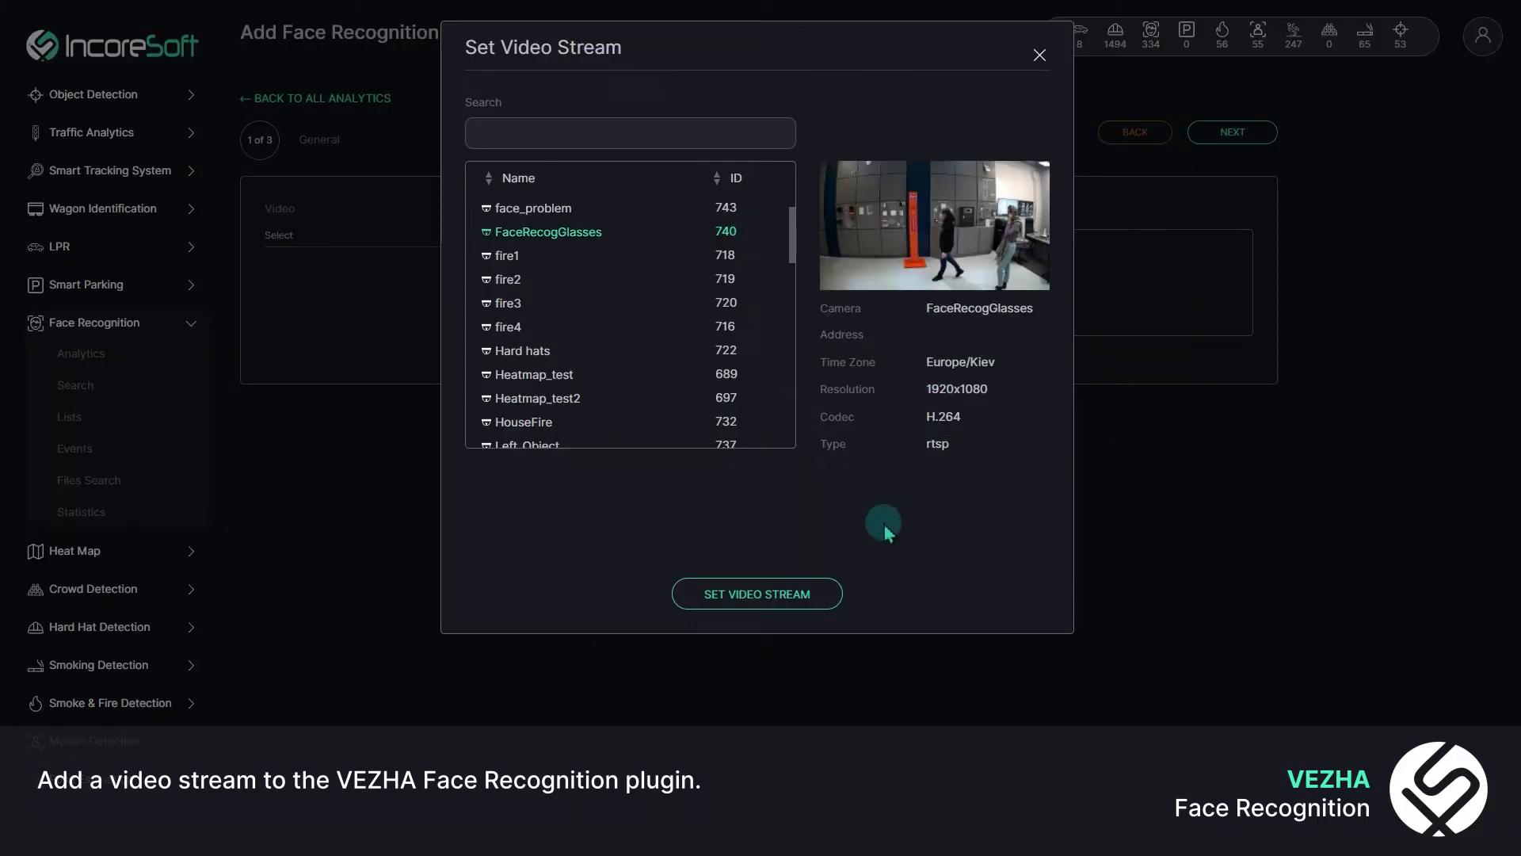
left_click(799, 605)
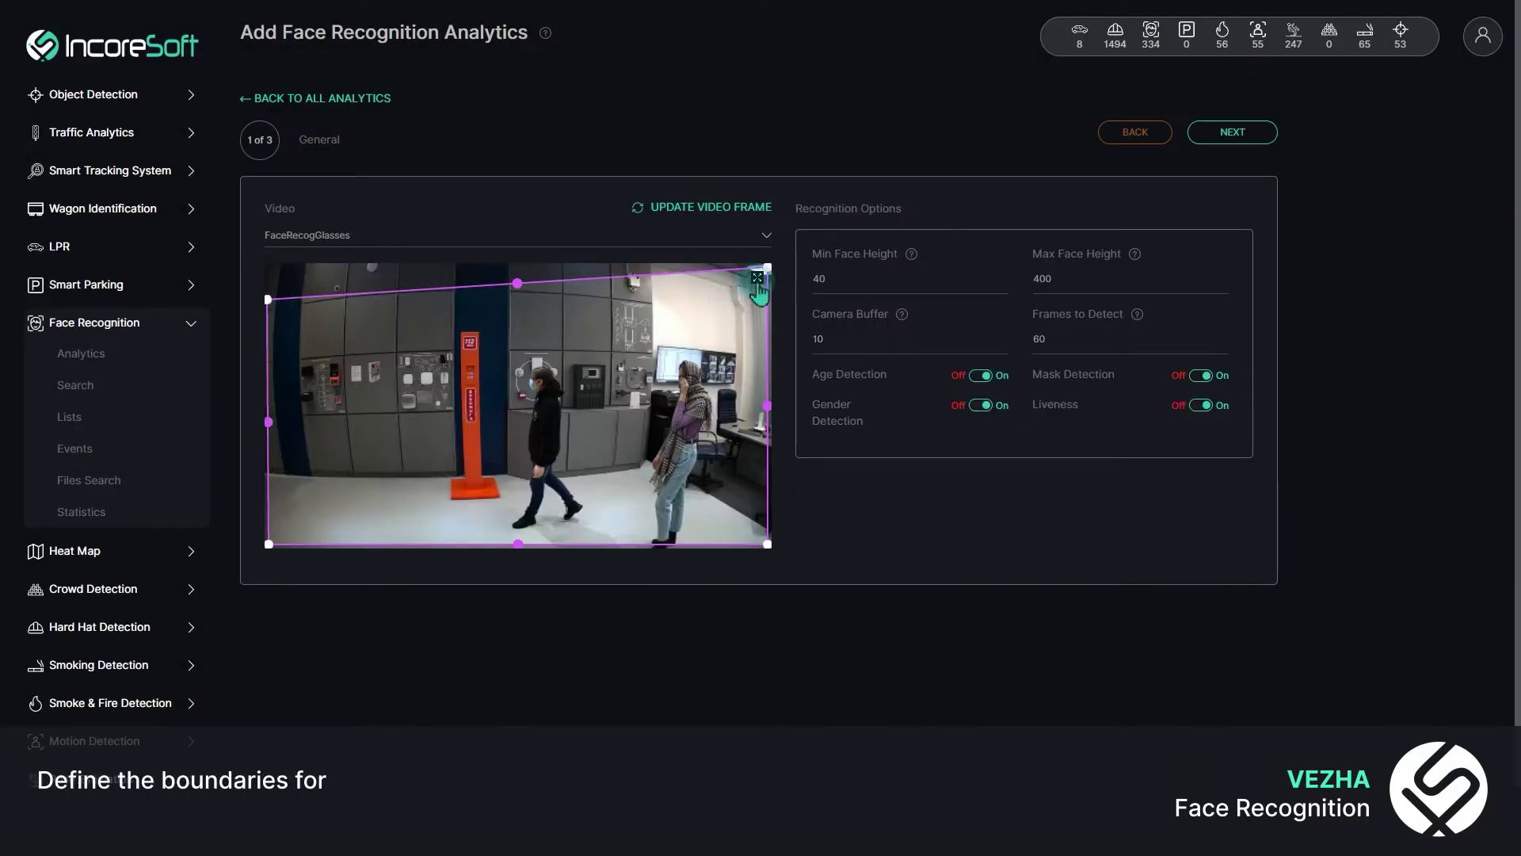
- Lower the detection area's top-right corner, review face height 40–400 fields, and disable Mask Detection
left_click_drag(757, 276, 748, 326)
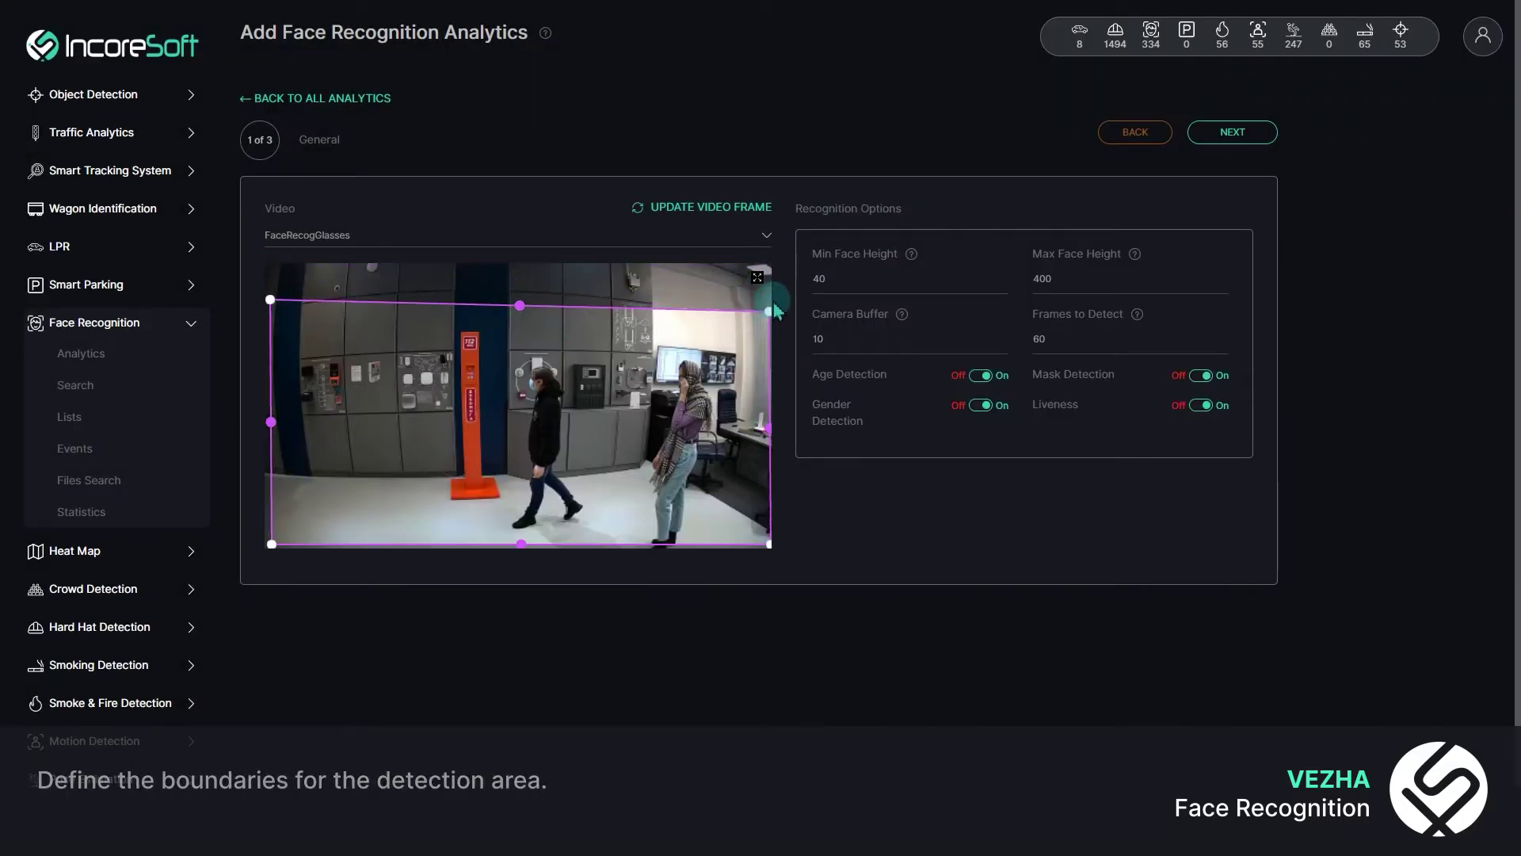
double_click(861, 279)
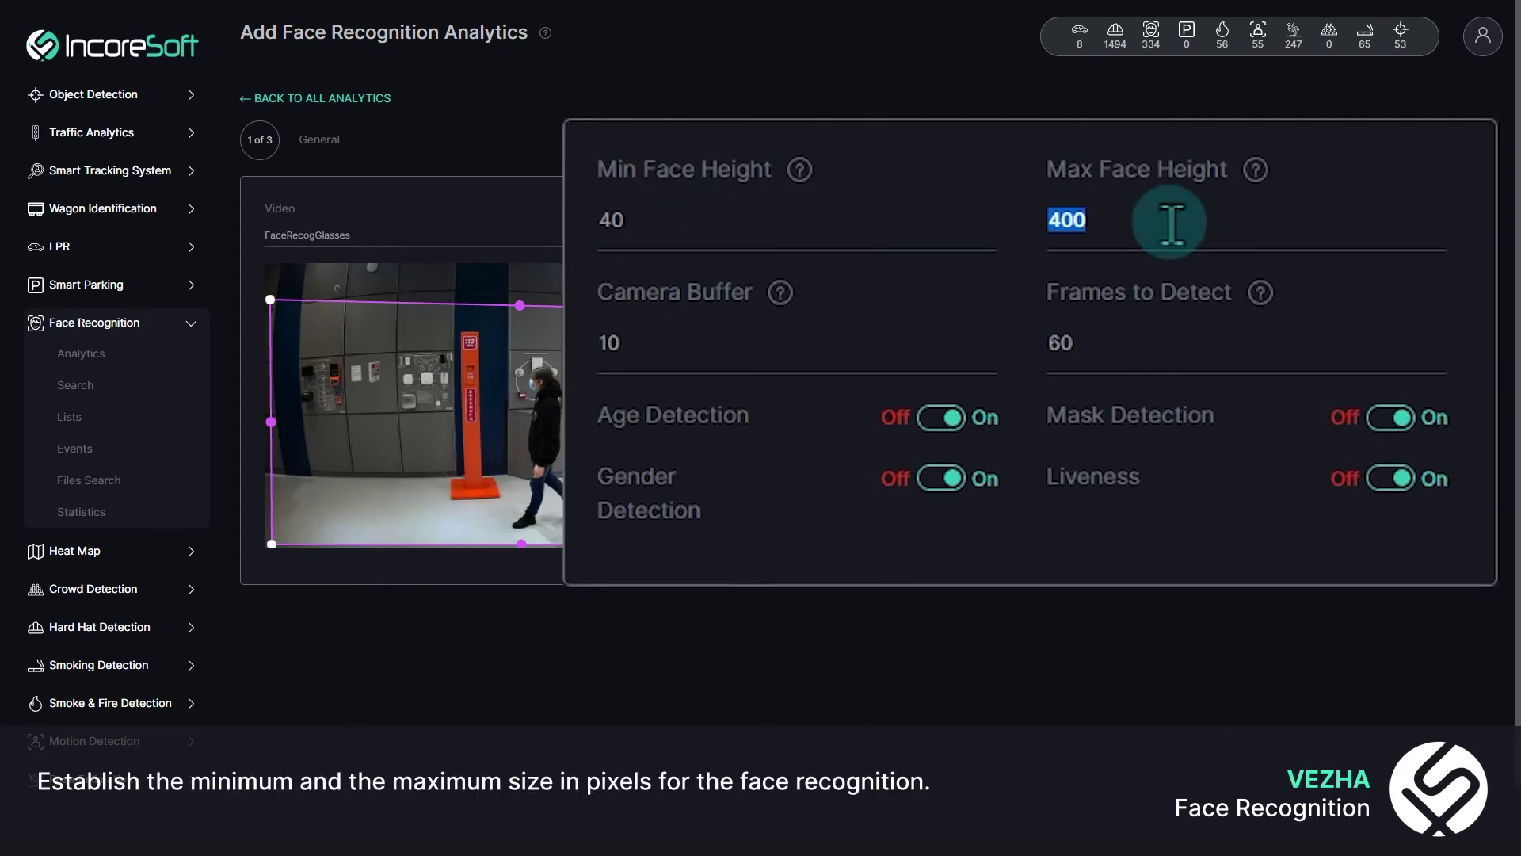
double_click(667, 343)
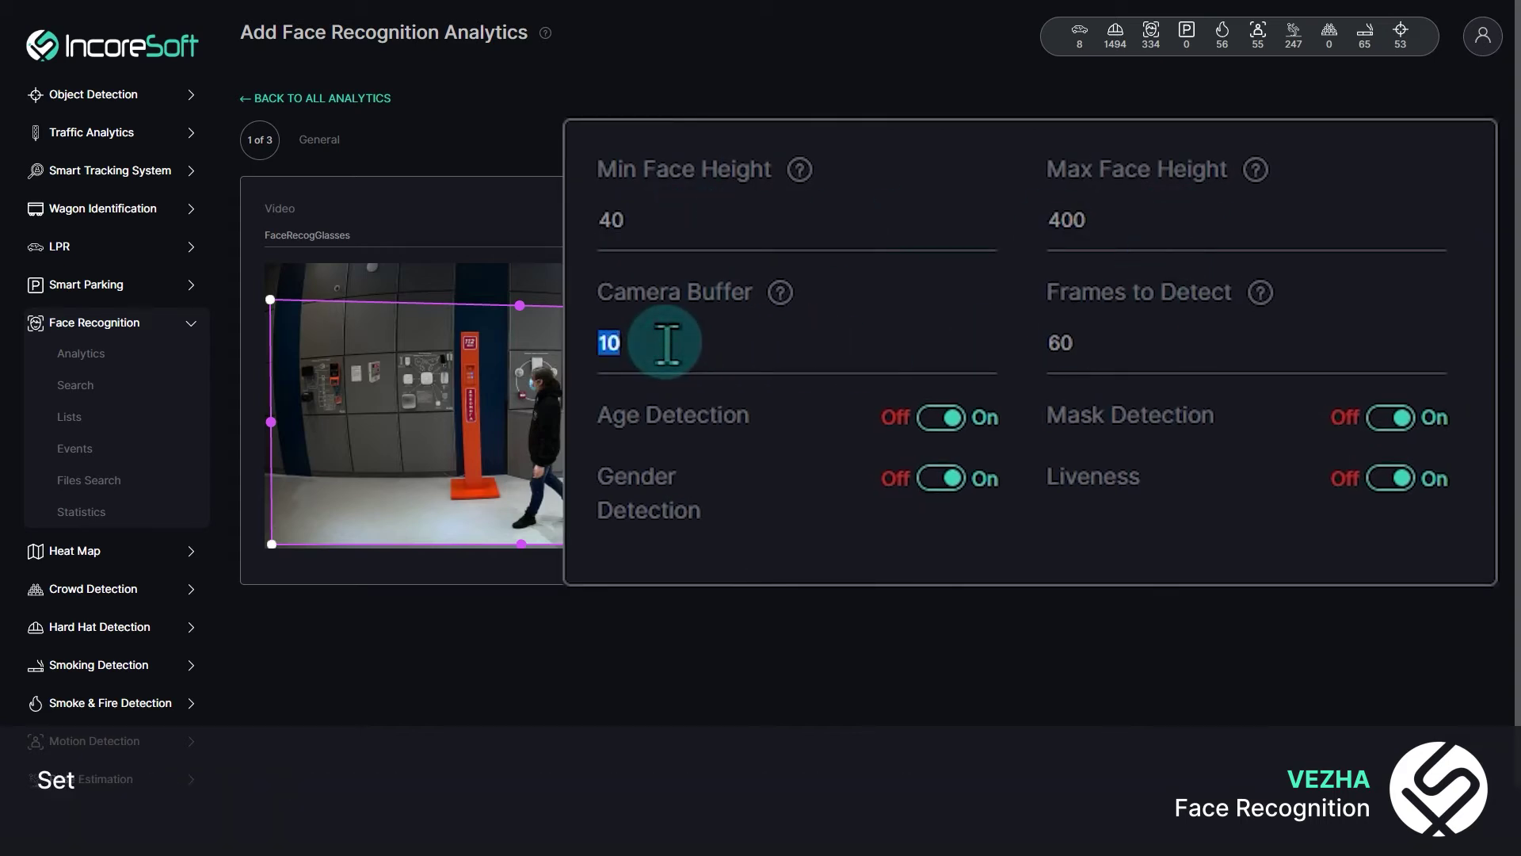
left_click(1139, 355)
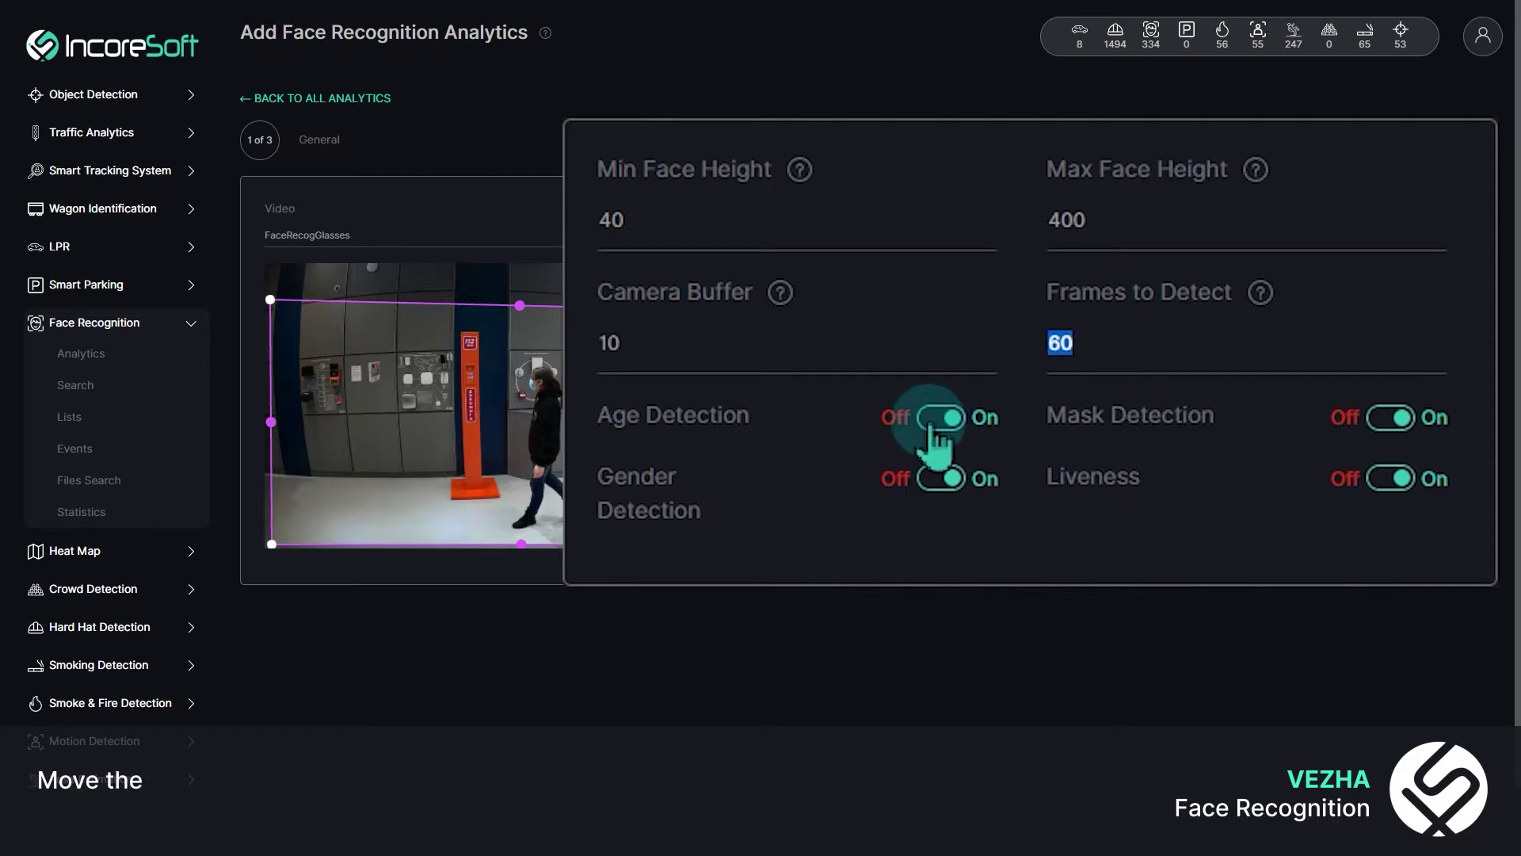
left_click(1427, 432)
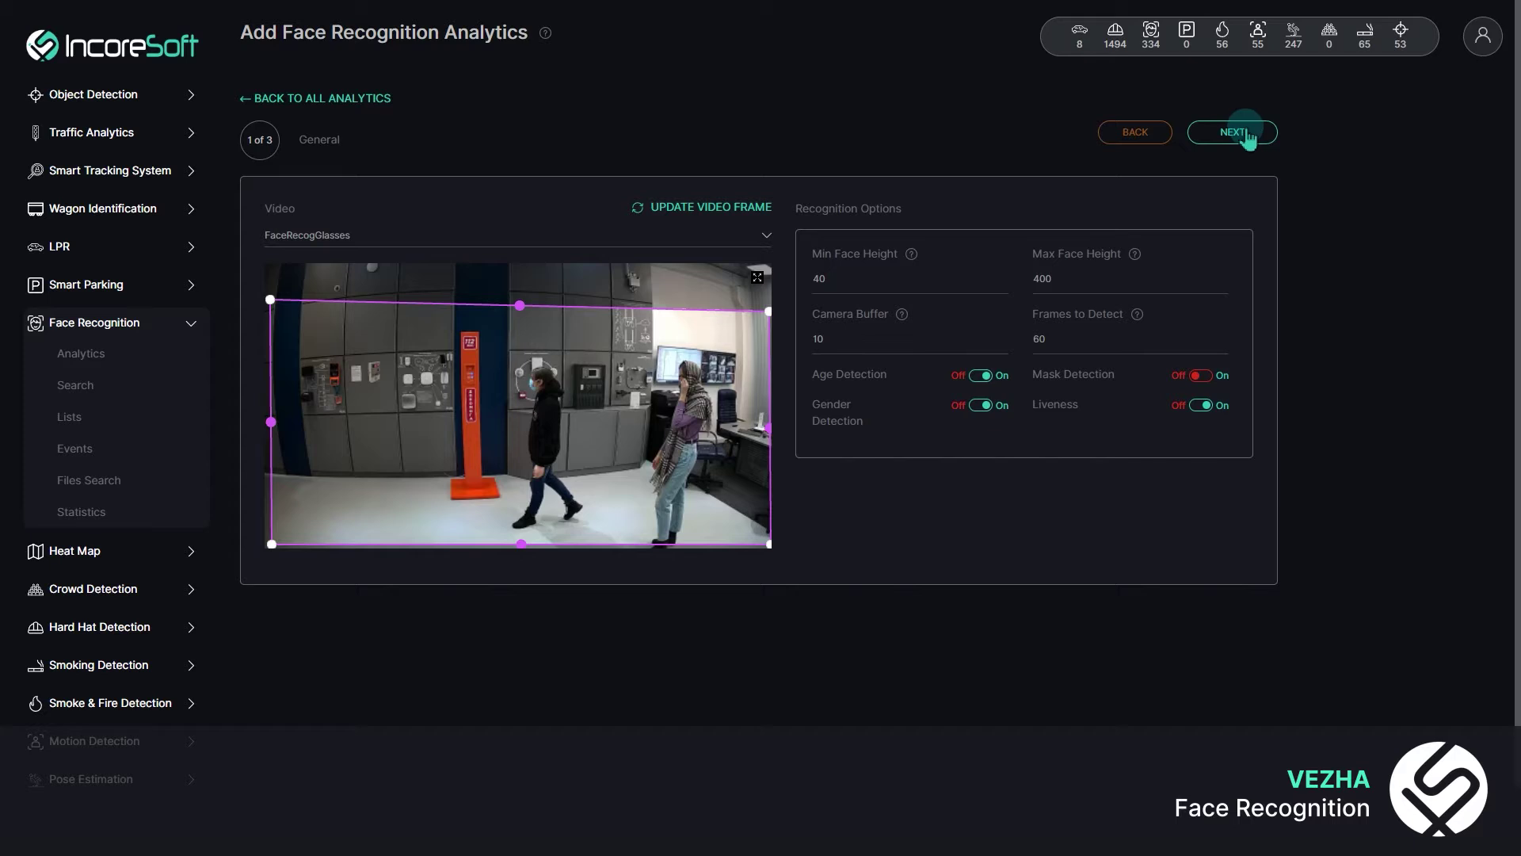
left_click(1245, 135)
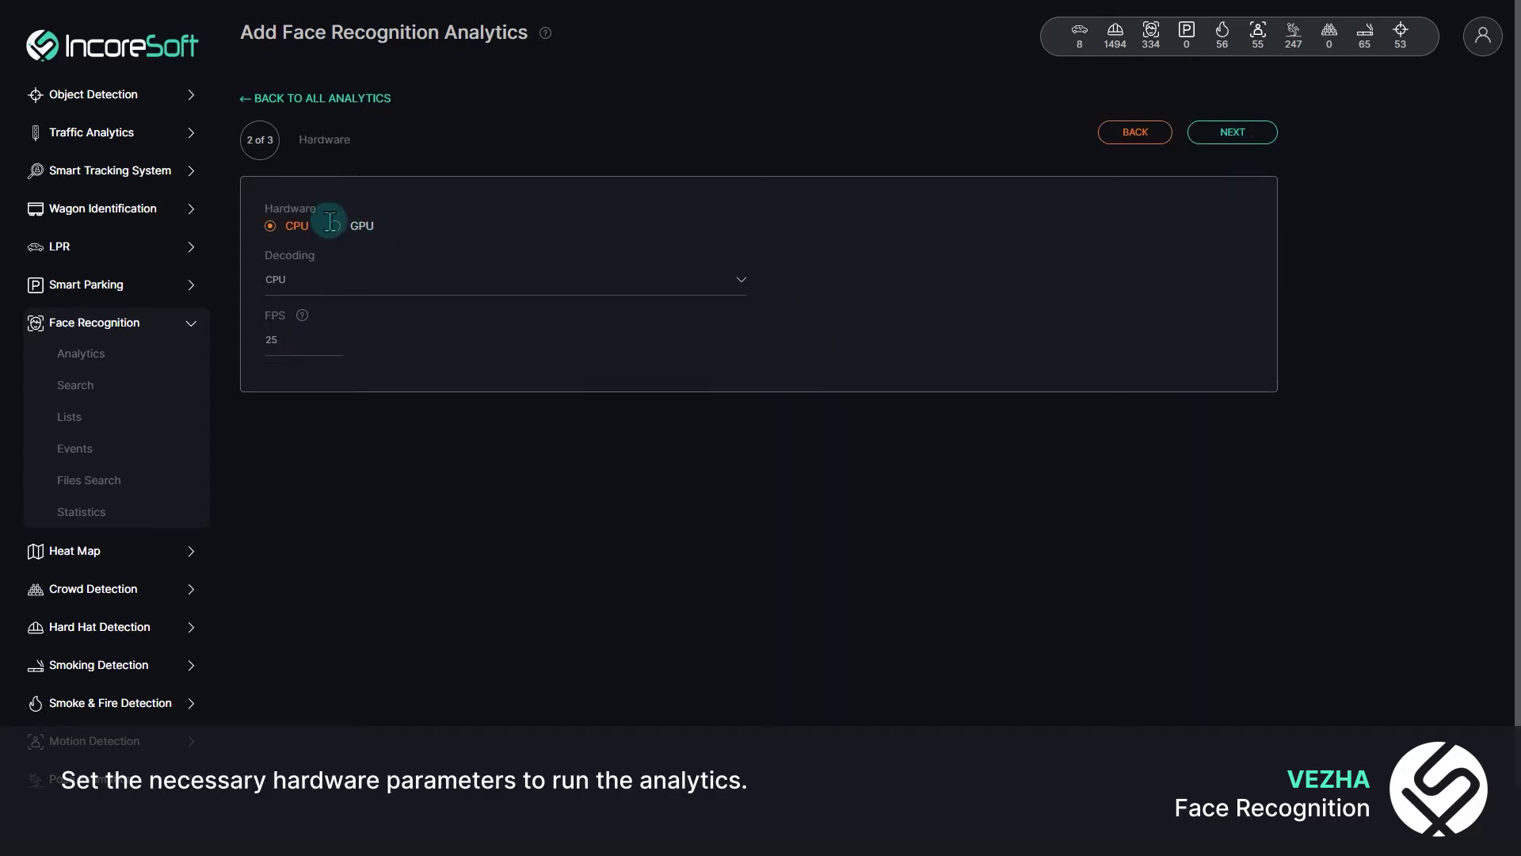
- Choose GPU with NVDEC decoding and save the new analytics
left_click(334, 281)
left_click(333, 281)
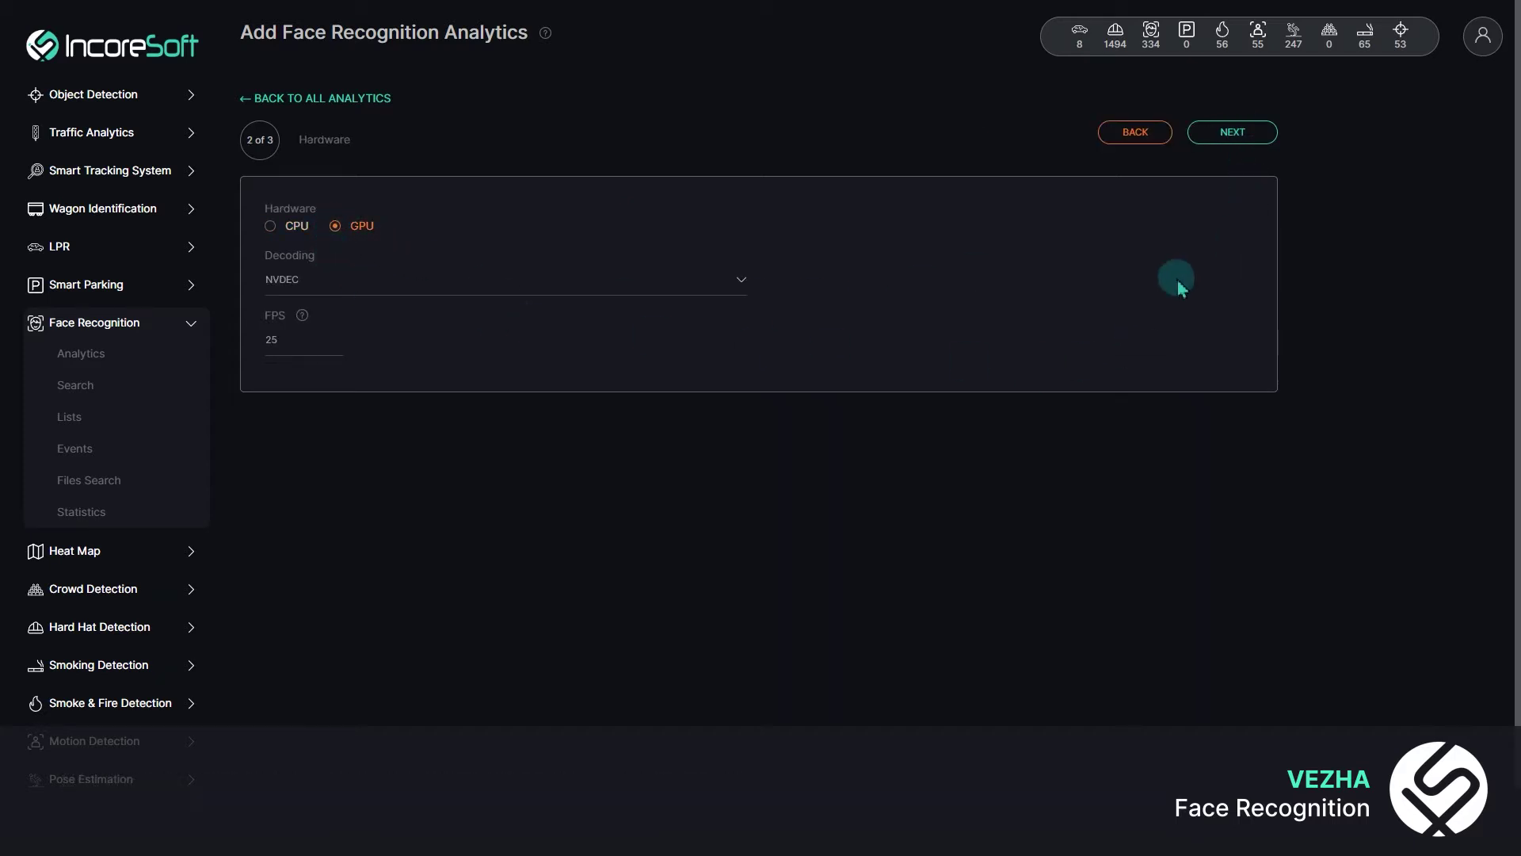
left_click(1227, 154)
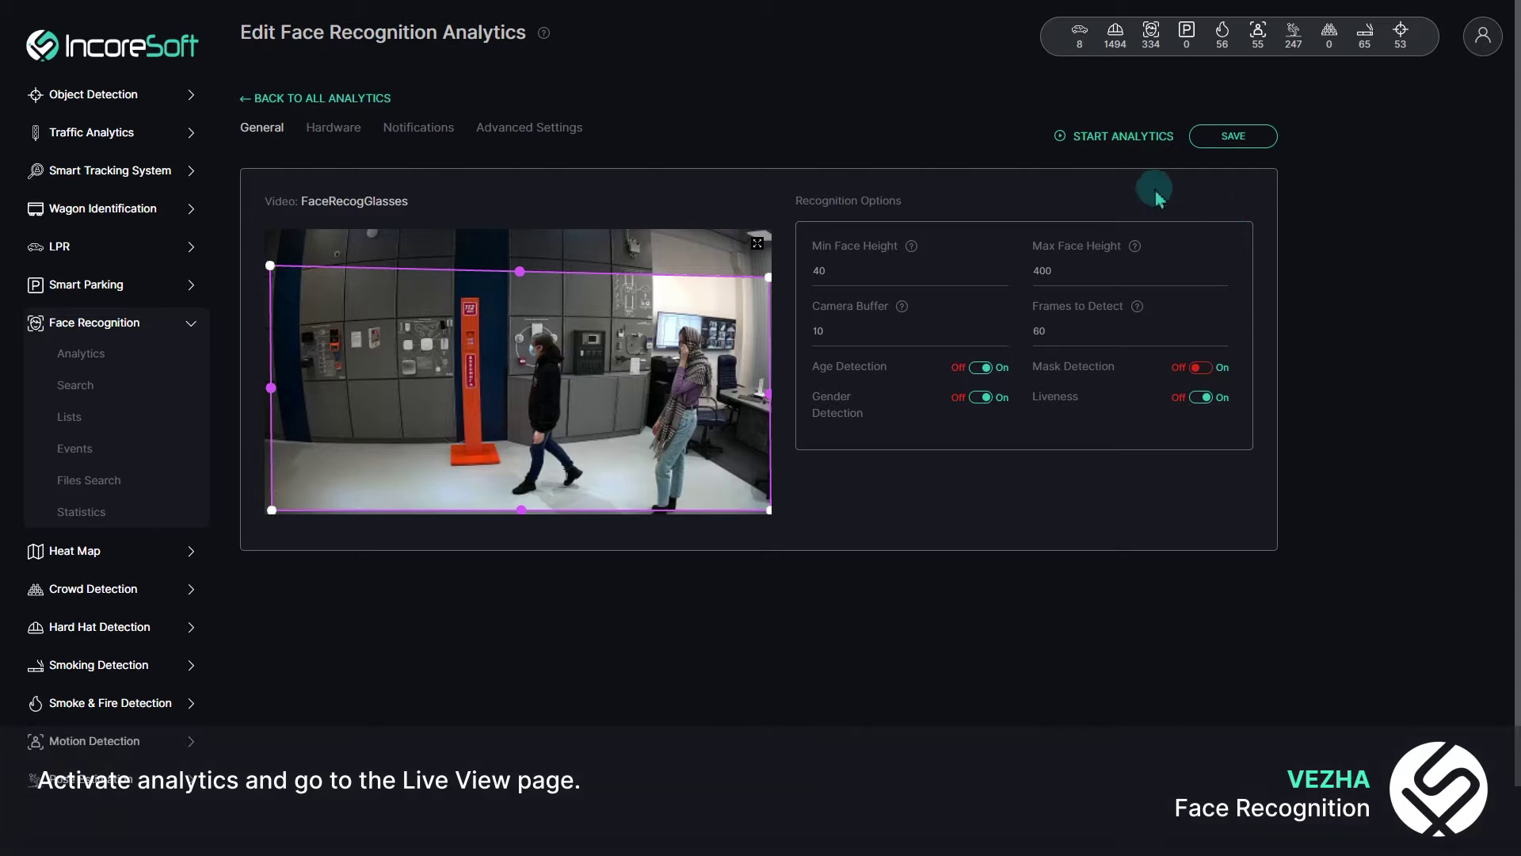
- Start the FaceRecogGlasses analytics and watch its live Black List matches
left_click(1122, 141)
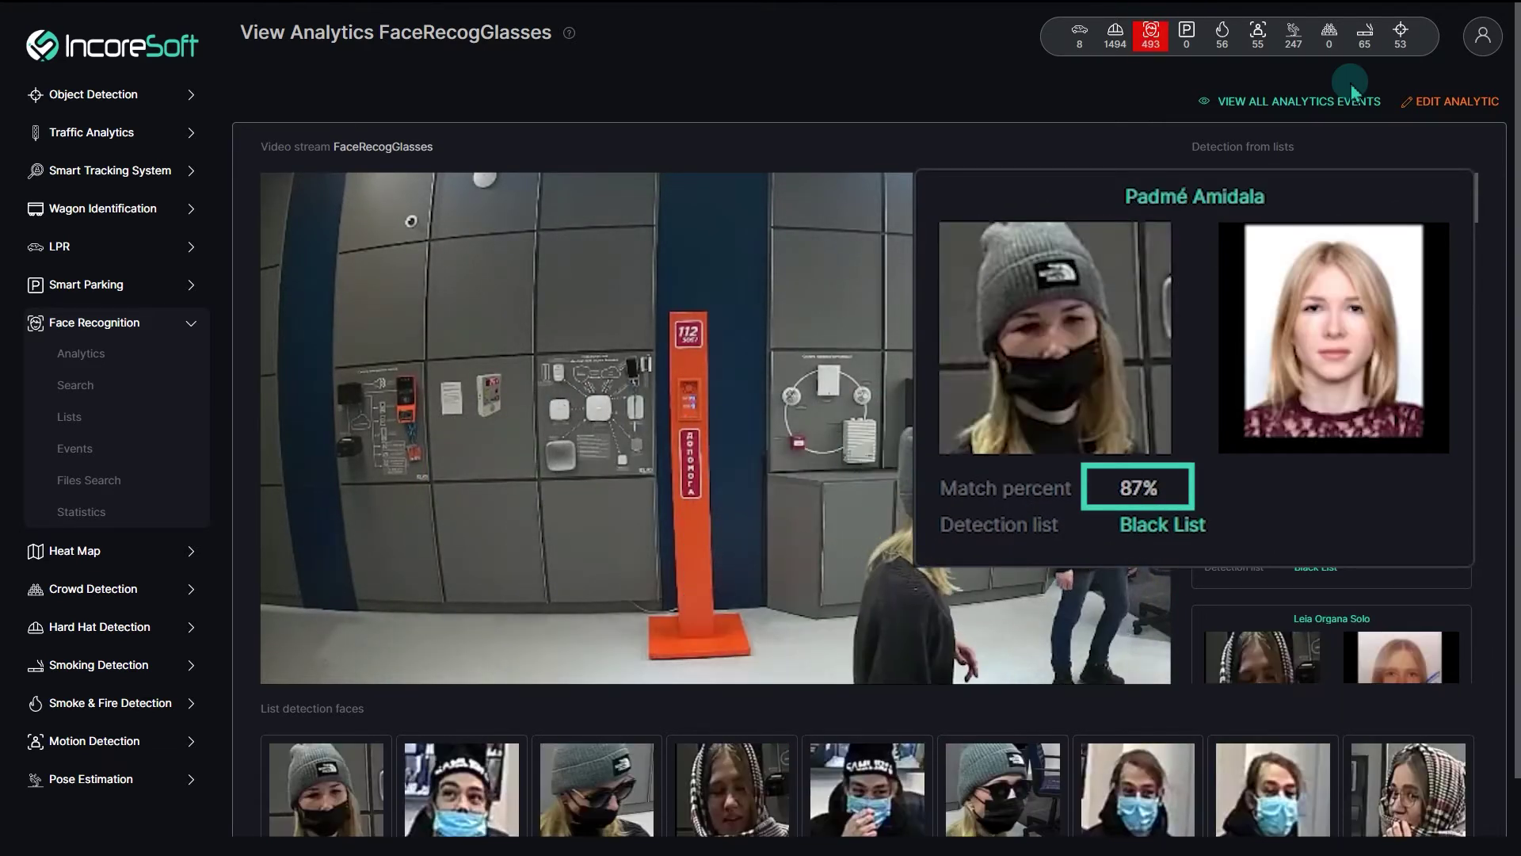
- Open Face Recognition Search and scroll through the detection results
left_click(219, 385)
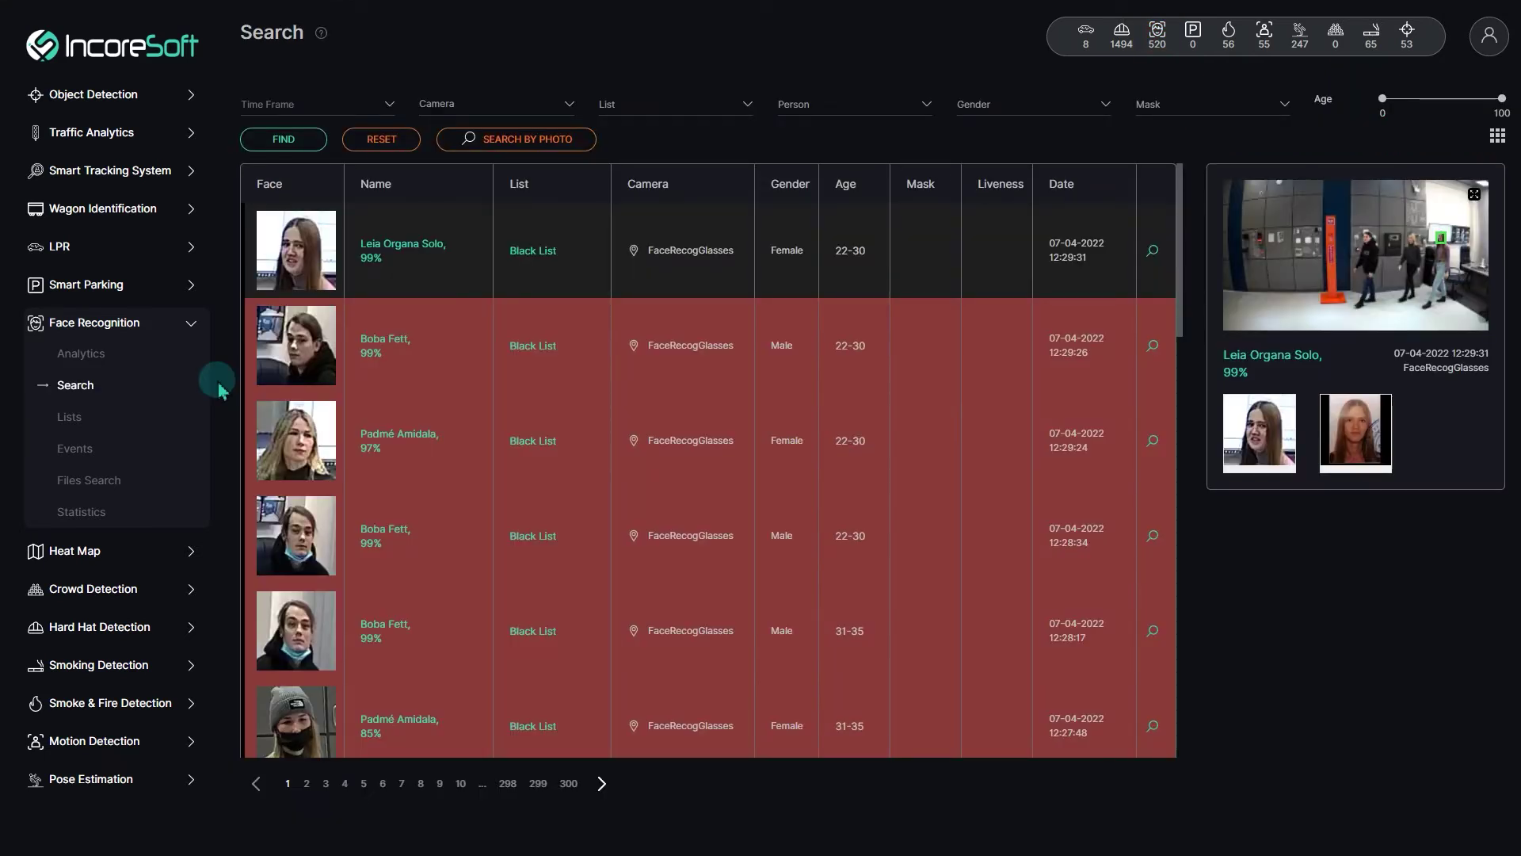
scroll(711, 324, "down", 10)
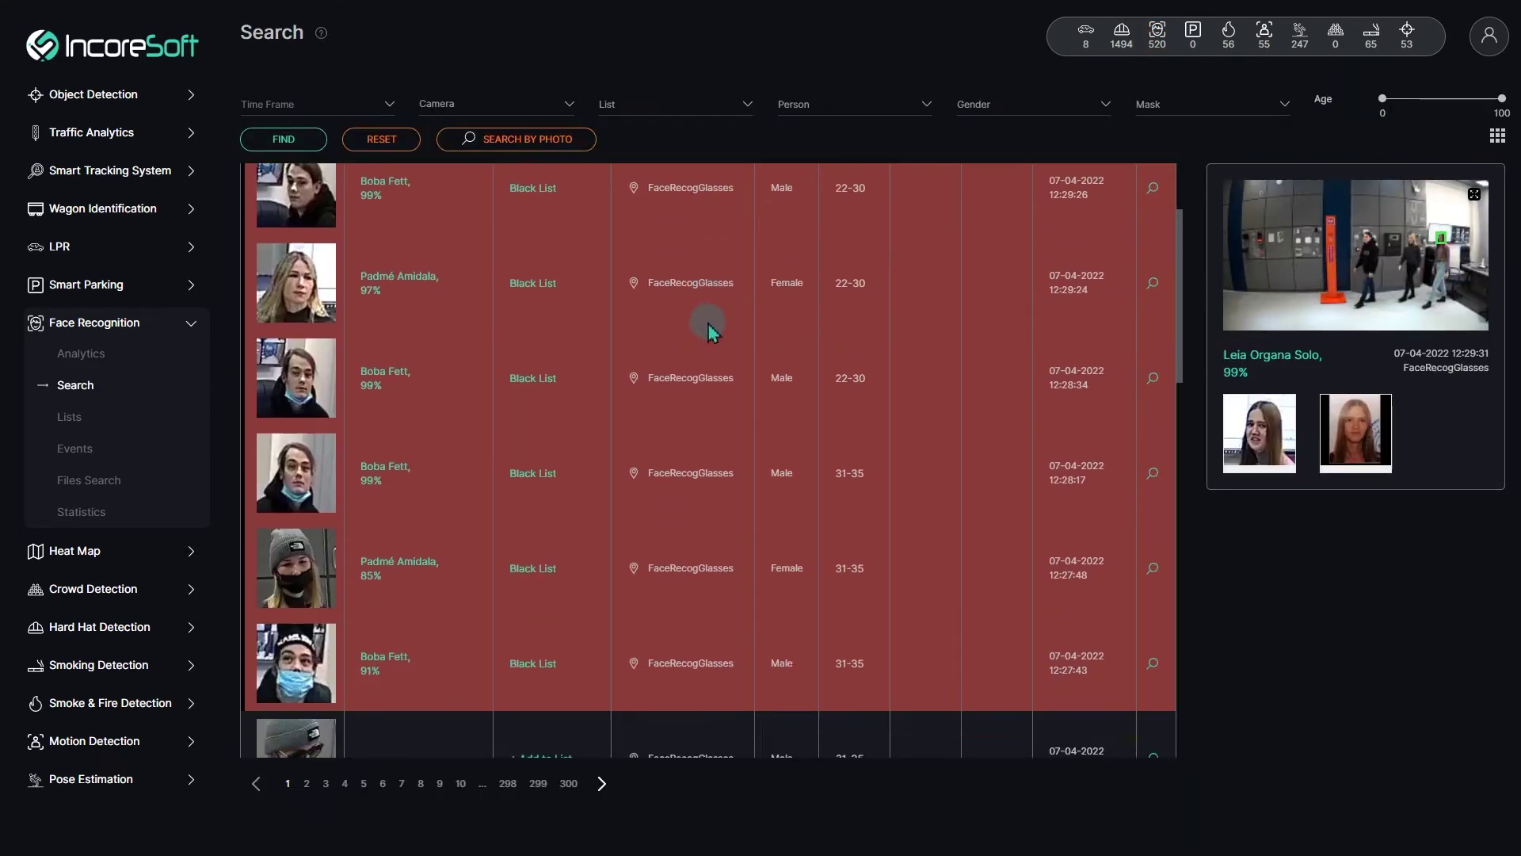
scroll(711, 333, "down", 1)
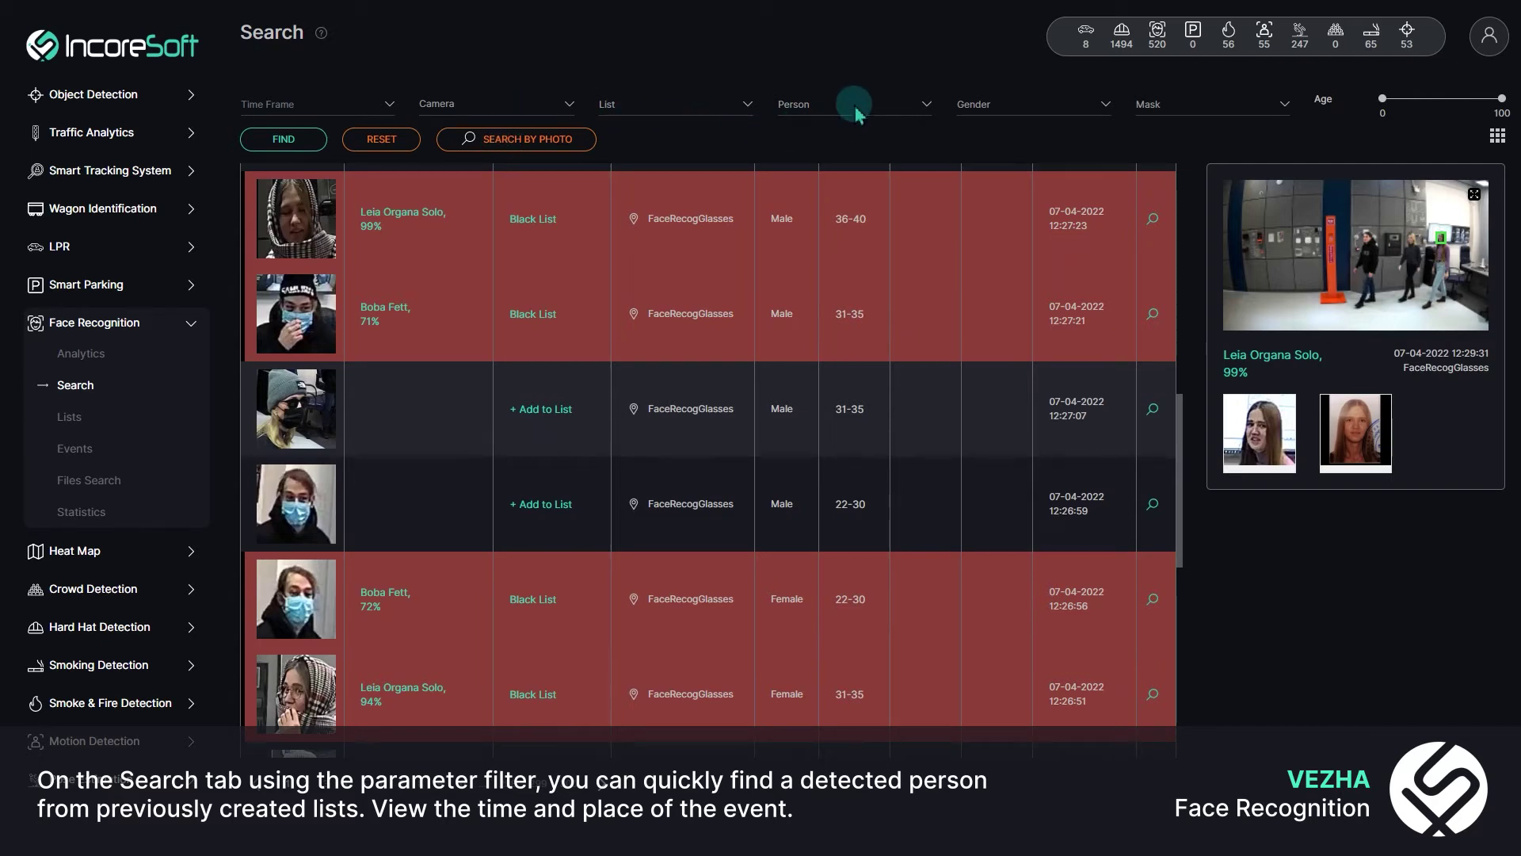
- Filter the search results to the Black List and one chosen person
left_click(719, 109)
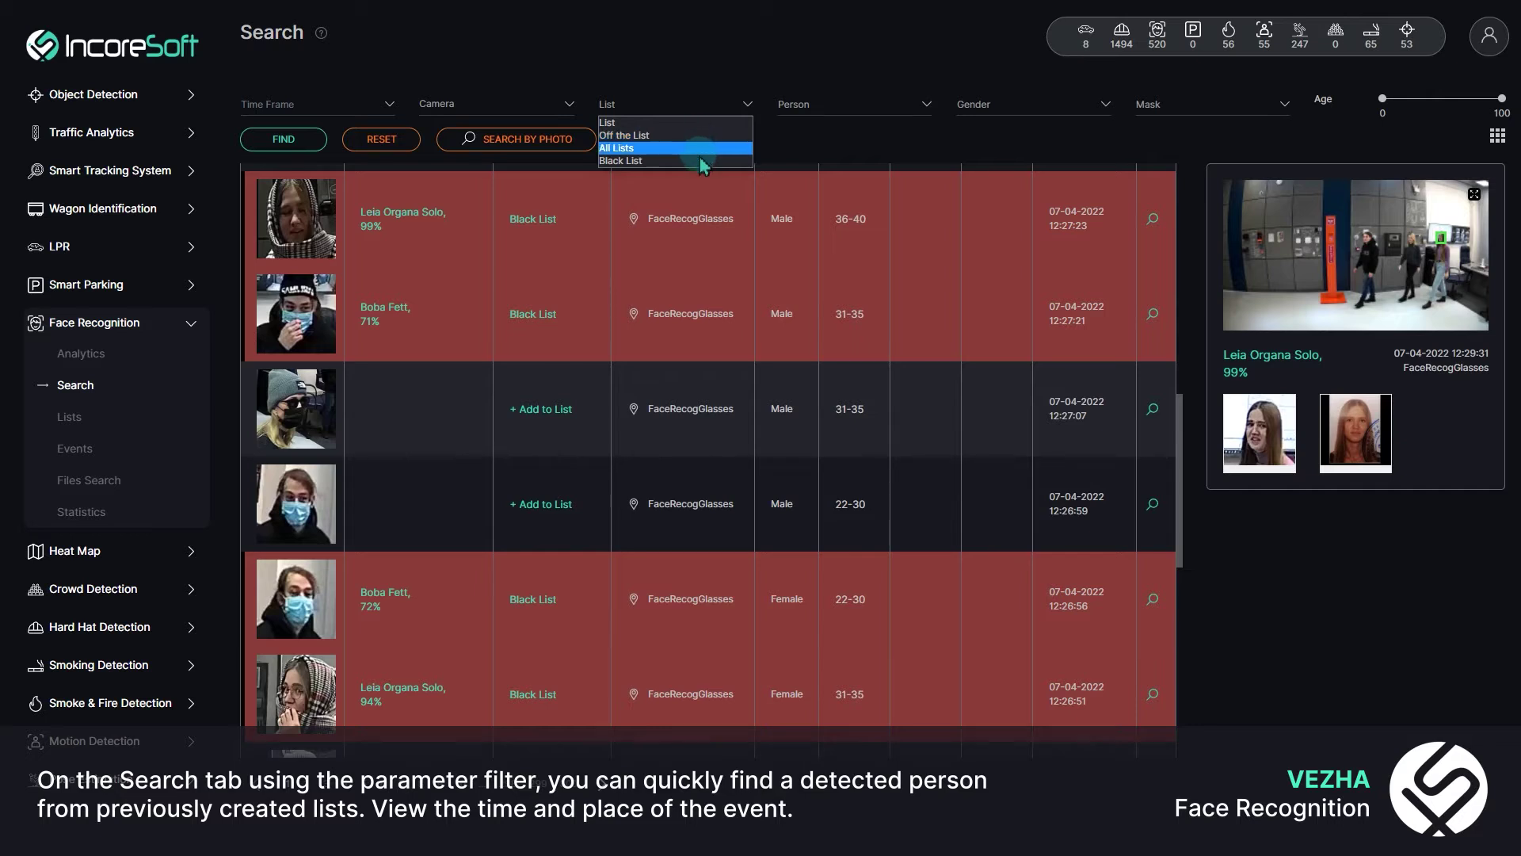
left_click(701, 160)
left_click(883, 104)
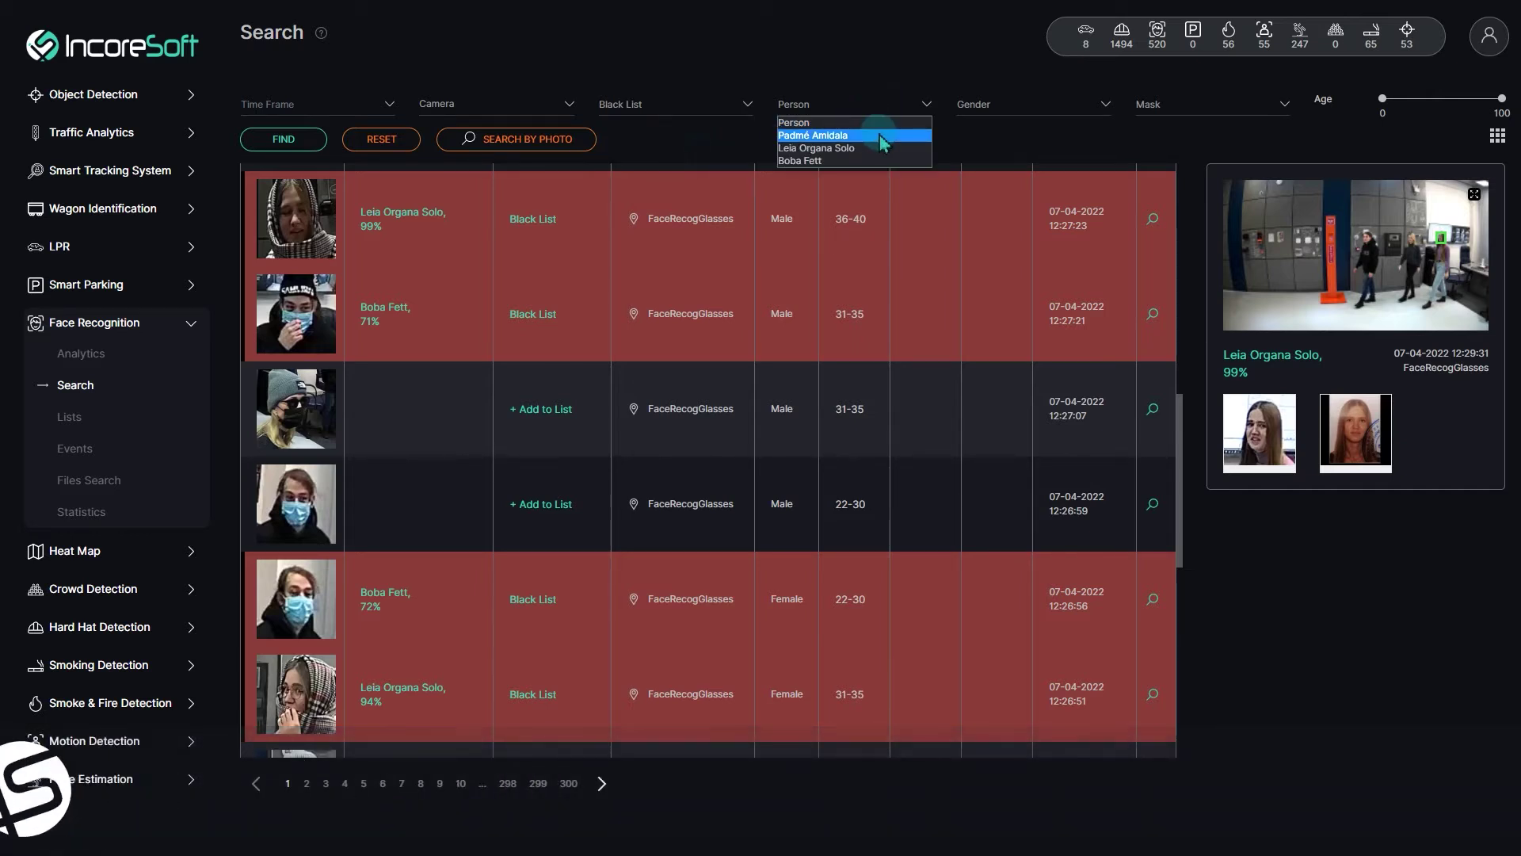
left_click(877, 149)
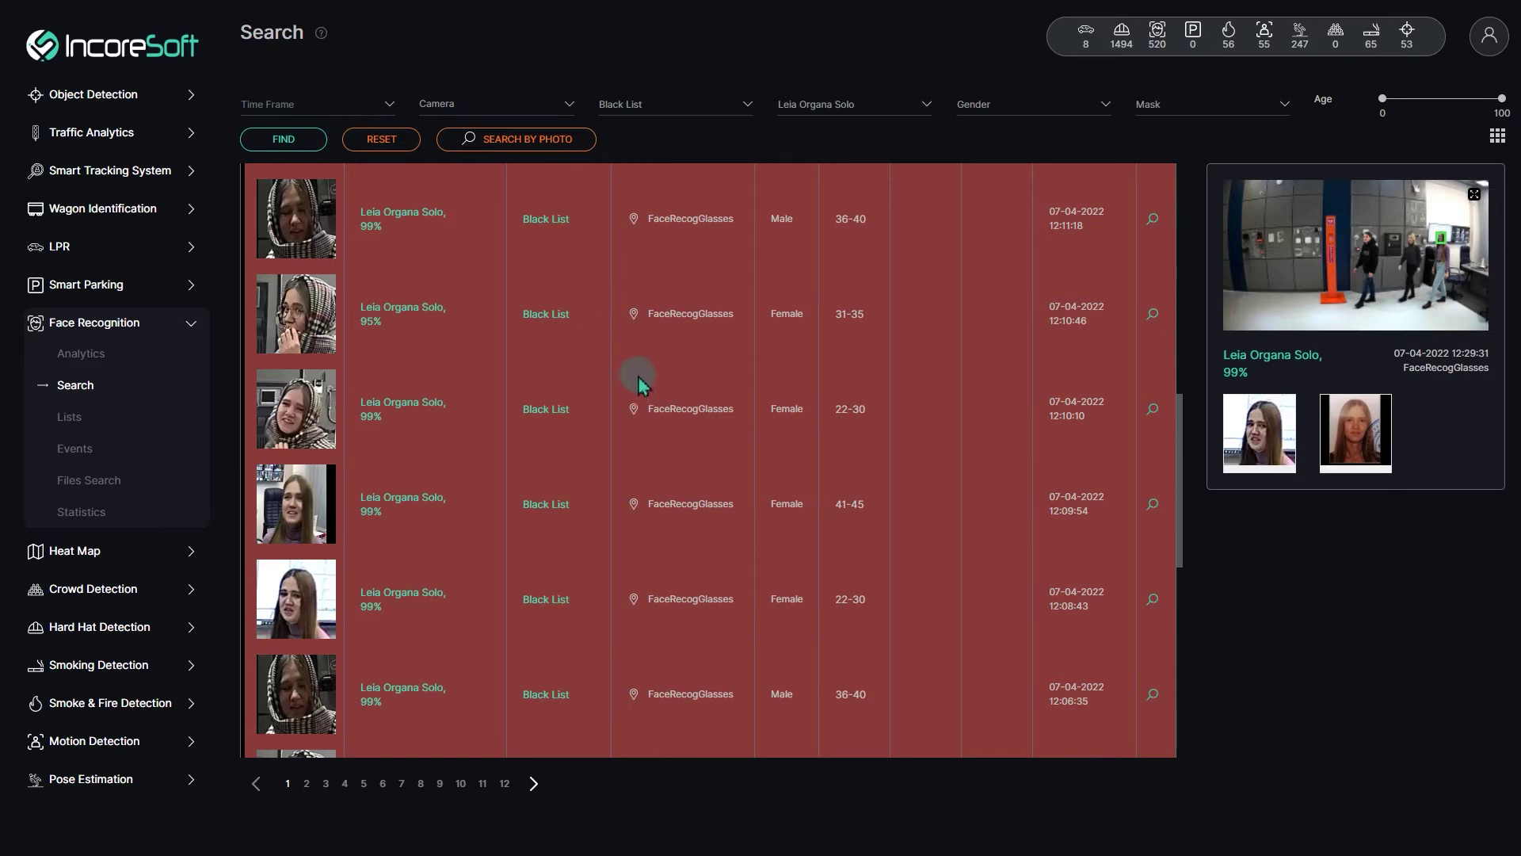
scroll(640, 386, "up", 7)
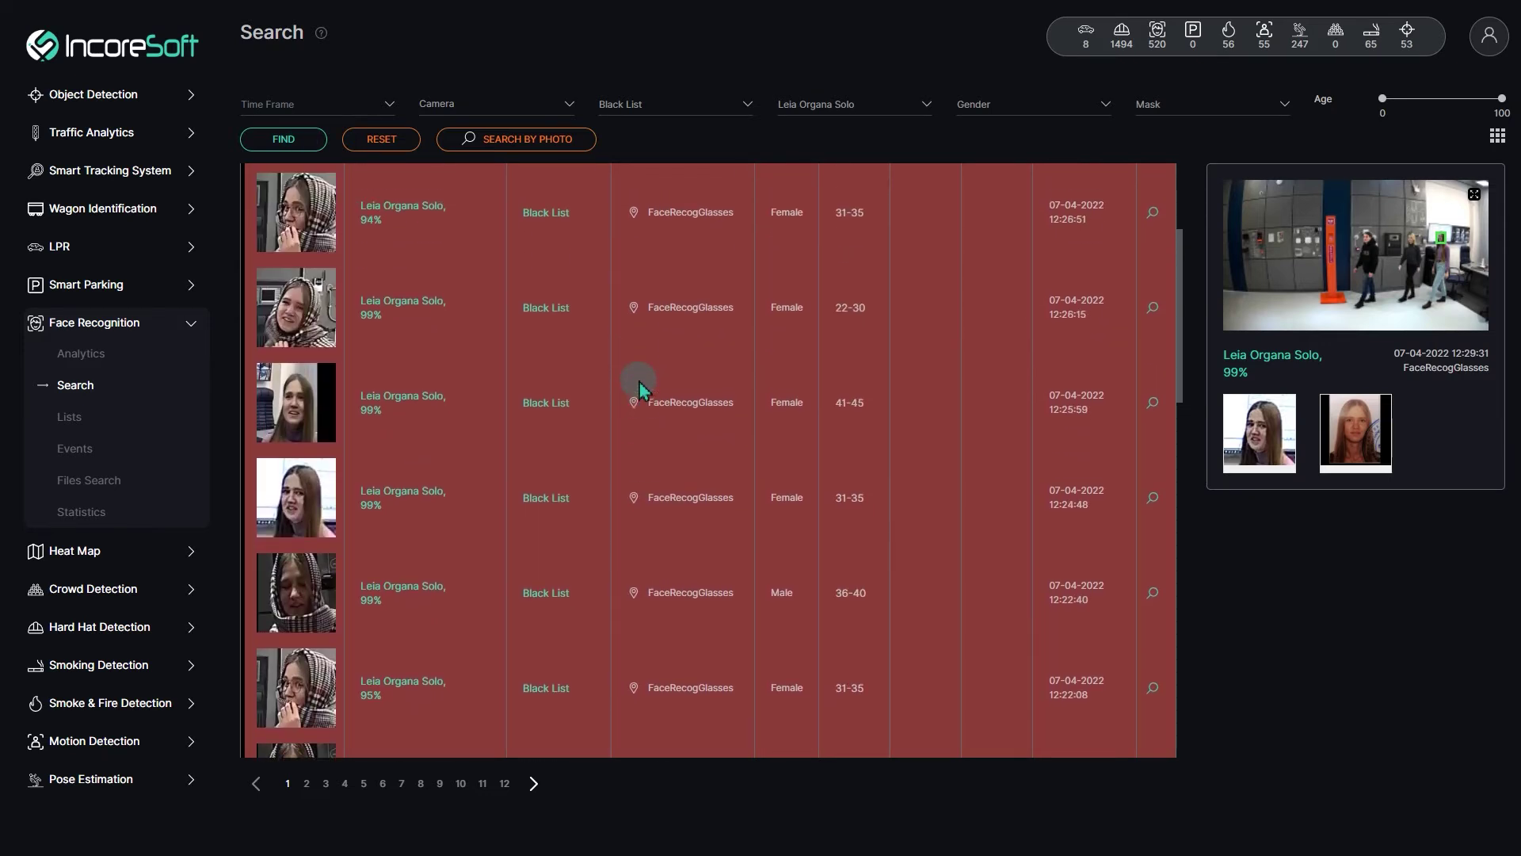
scroll(641, 388, "up", 3)
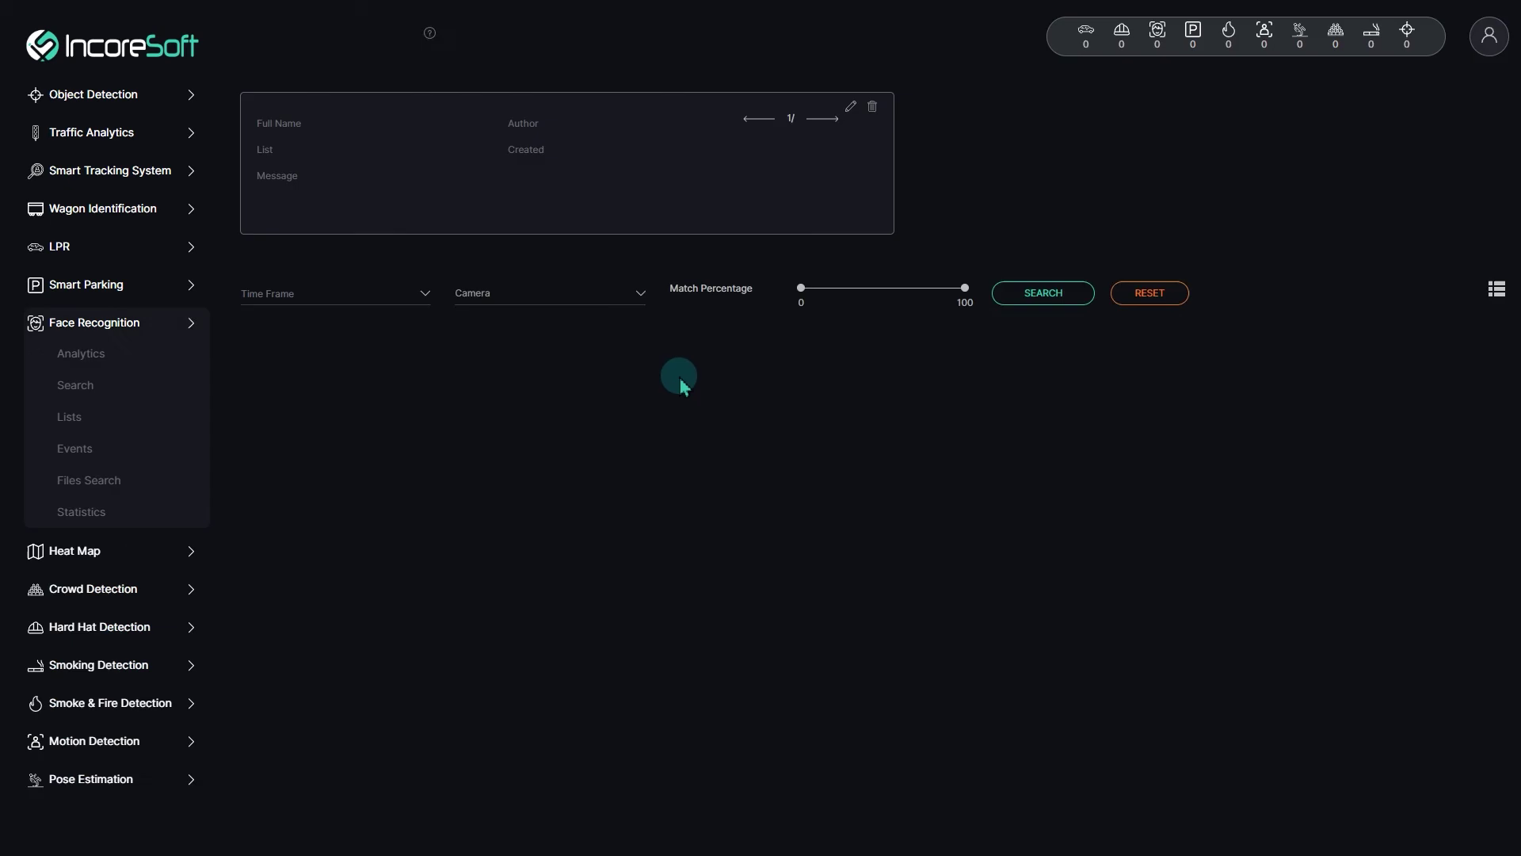
- Inspect the full frames of two detections, closing each detail view
scroll(820, 428, "down", 2)
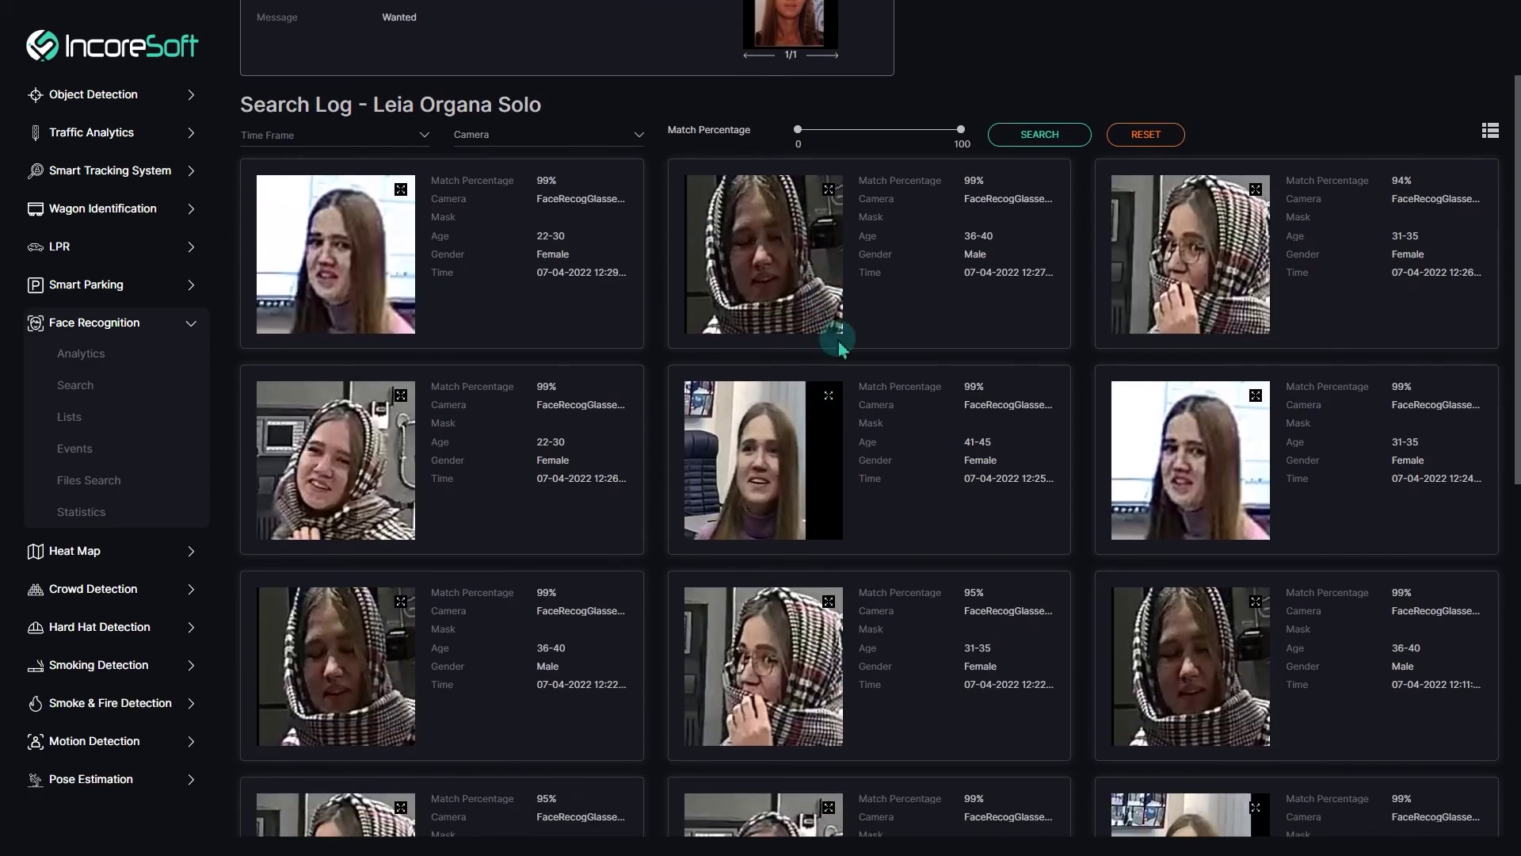
left_click(827, 193)
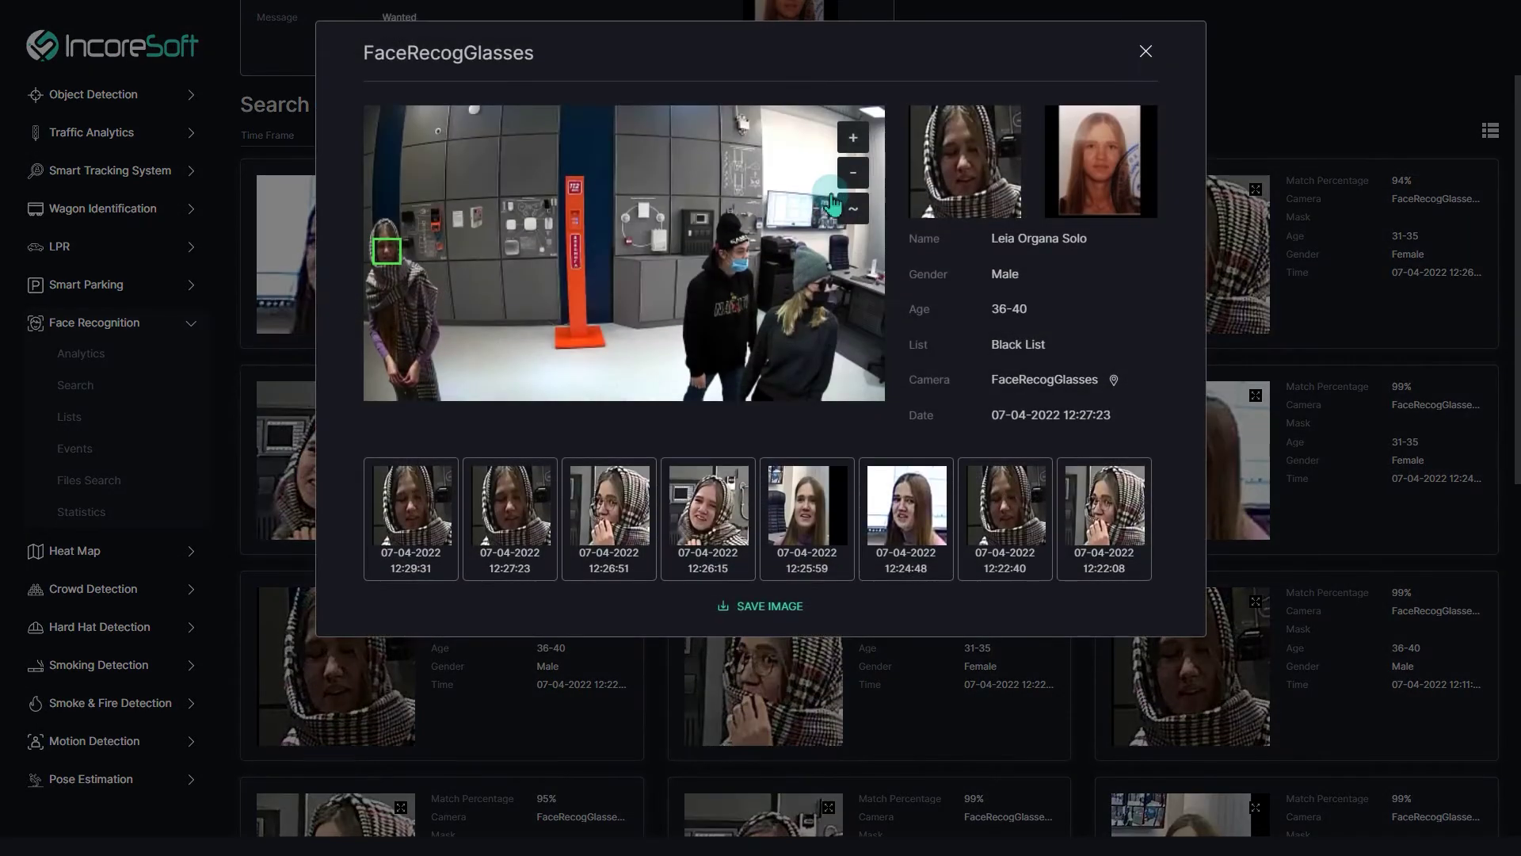
left_click(1145, 51)
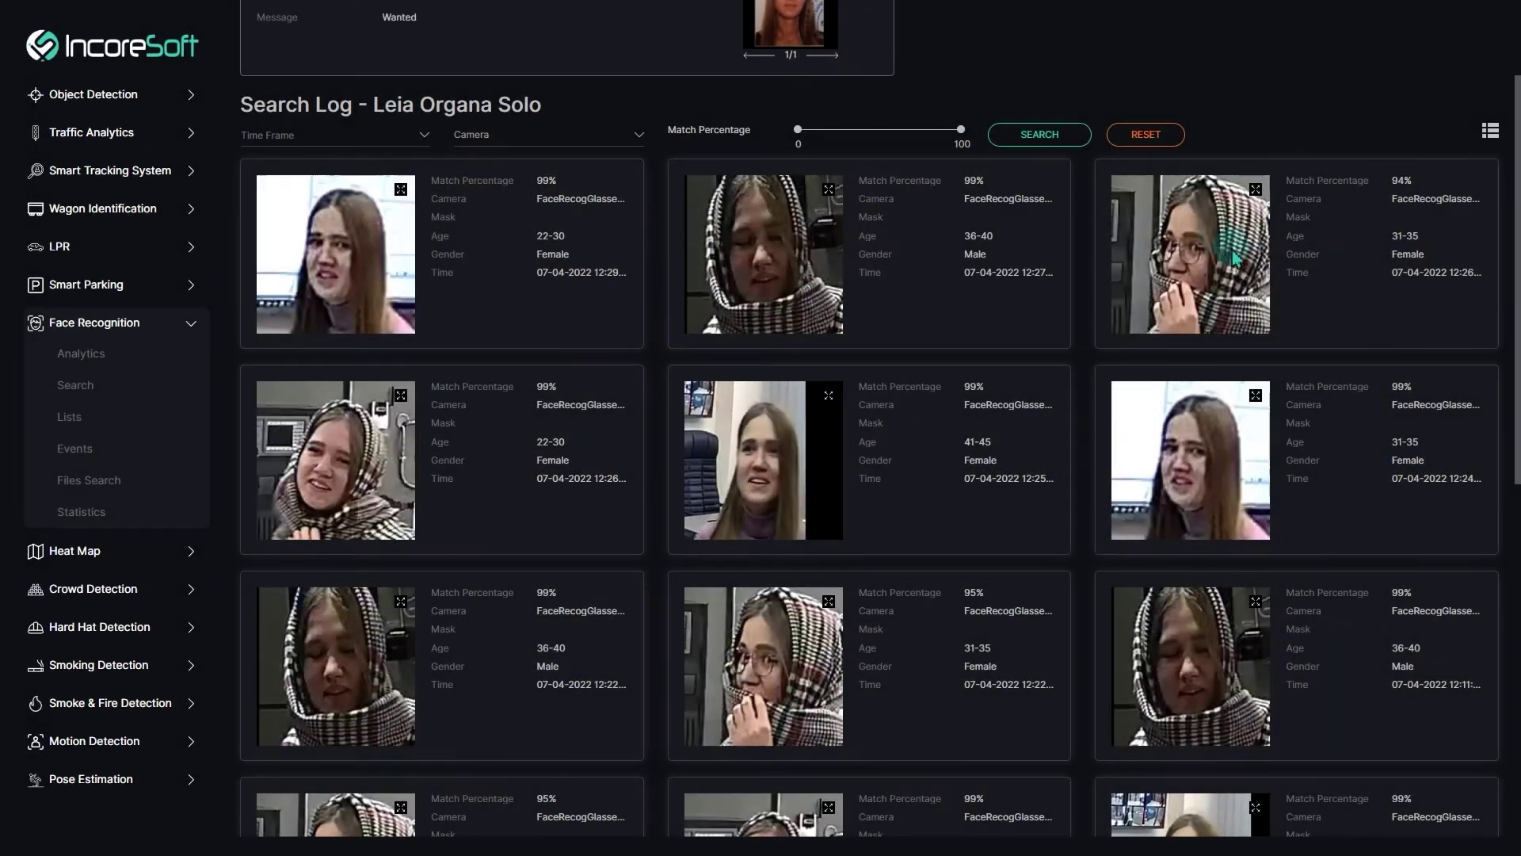
left_click(1255, 191)
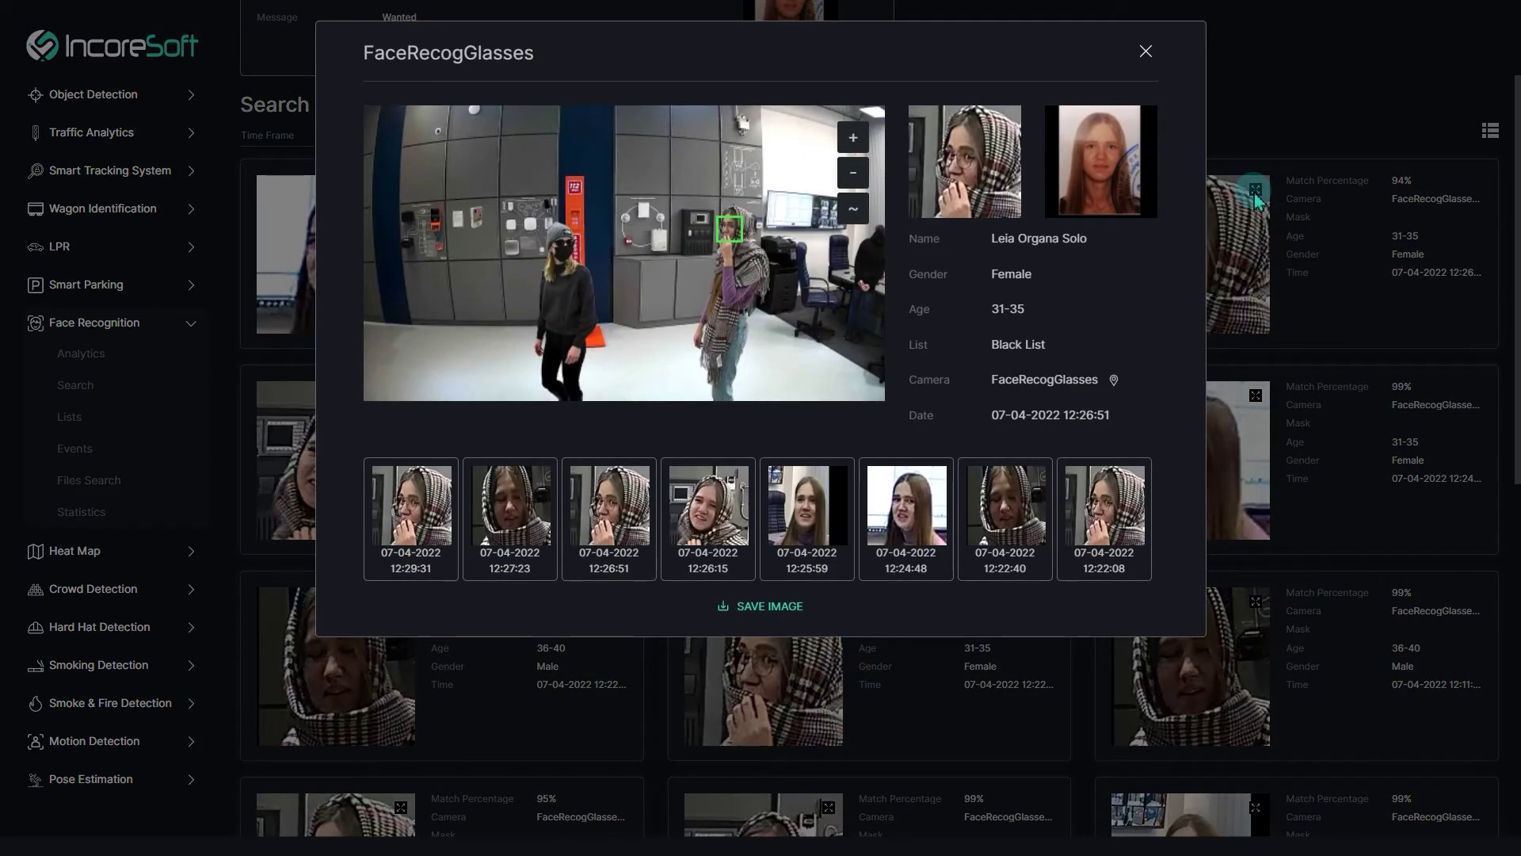
left_click(1145, 52)
- Return to the Face Recognition Search results
scroll(1168, 404, "down", 5)
scroll(1169, 404, "down", 3)
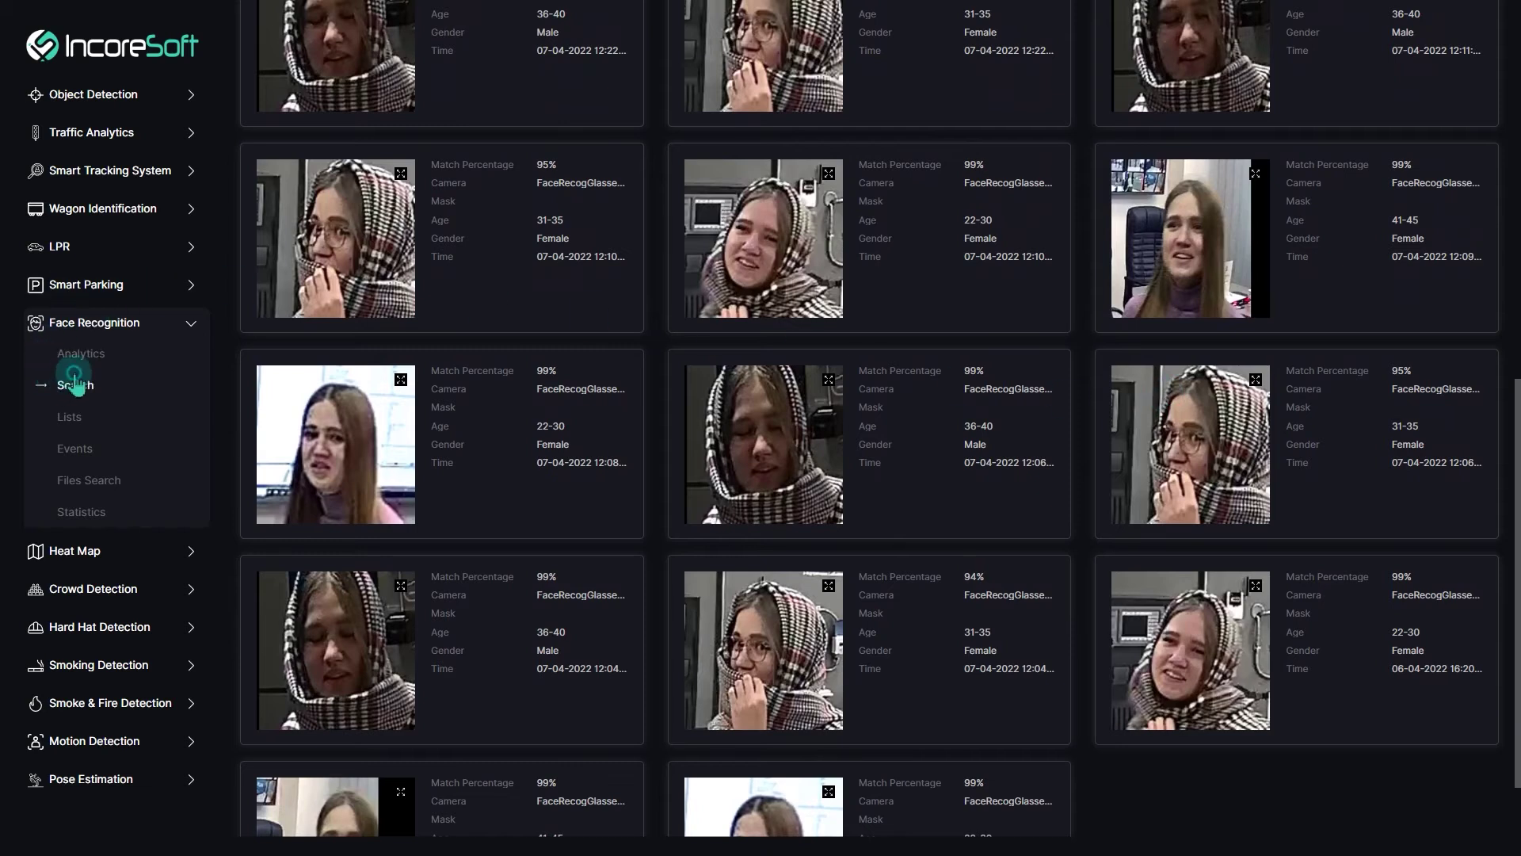
left_click(75, 385)
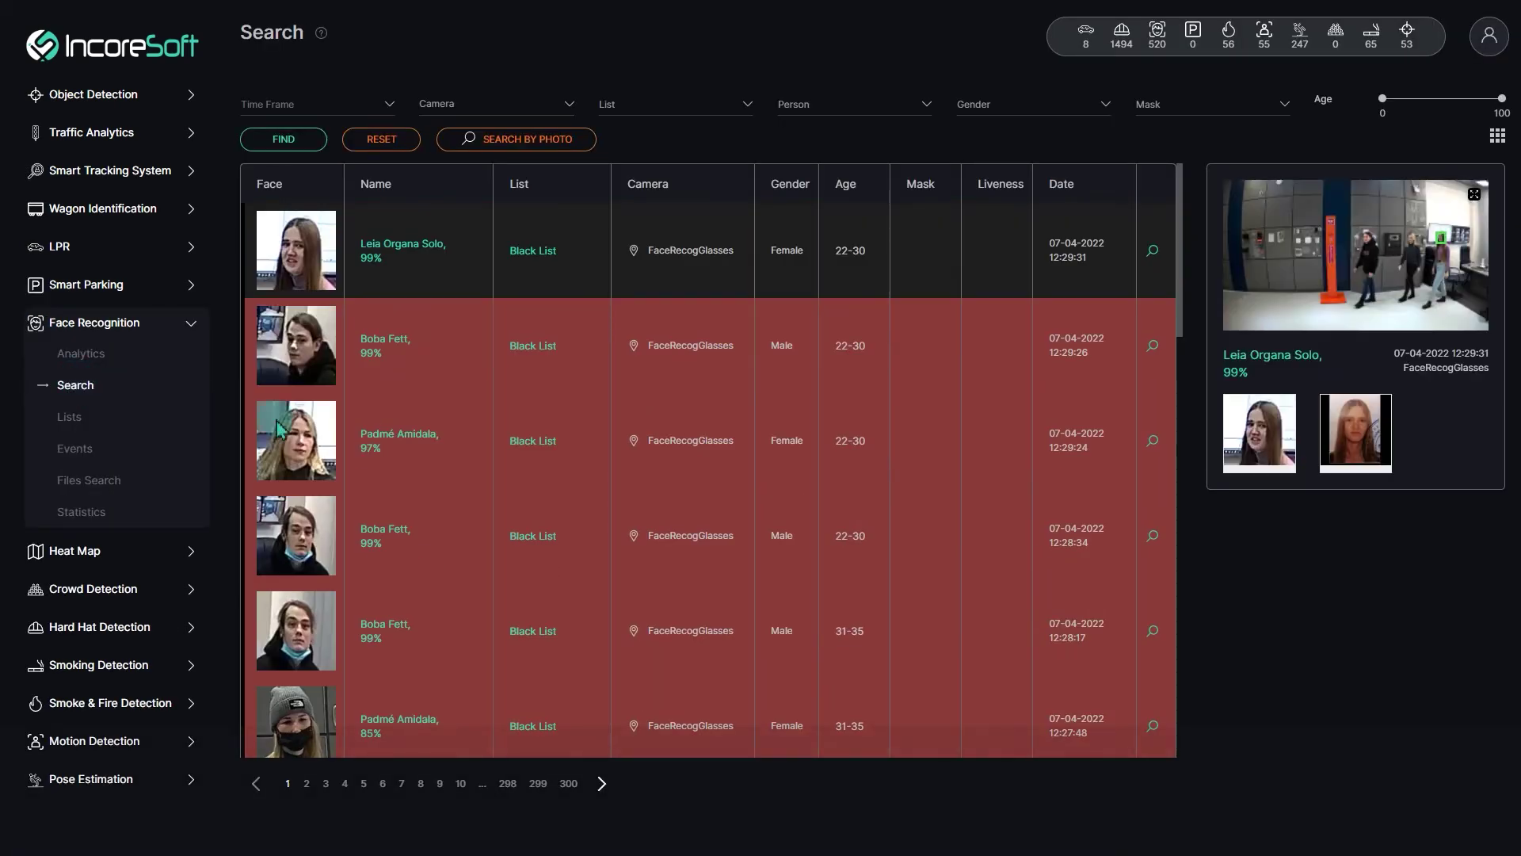
- Run a resemblance search on the blonde woman's detection at 90 confidence
left_click(1153, 449)
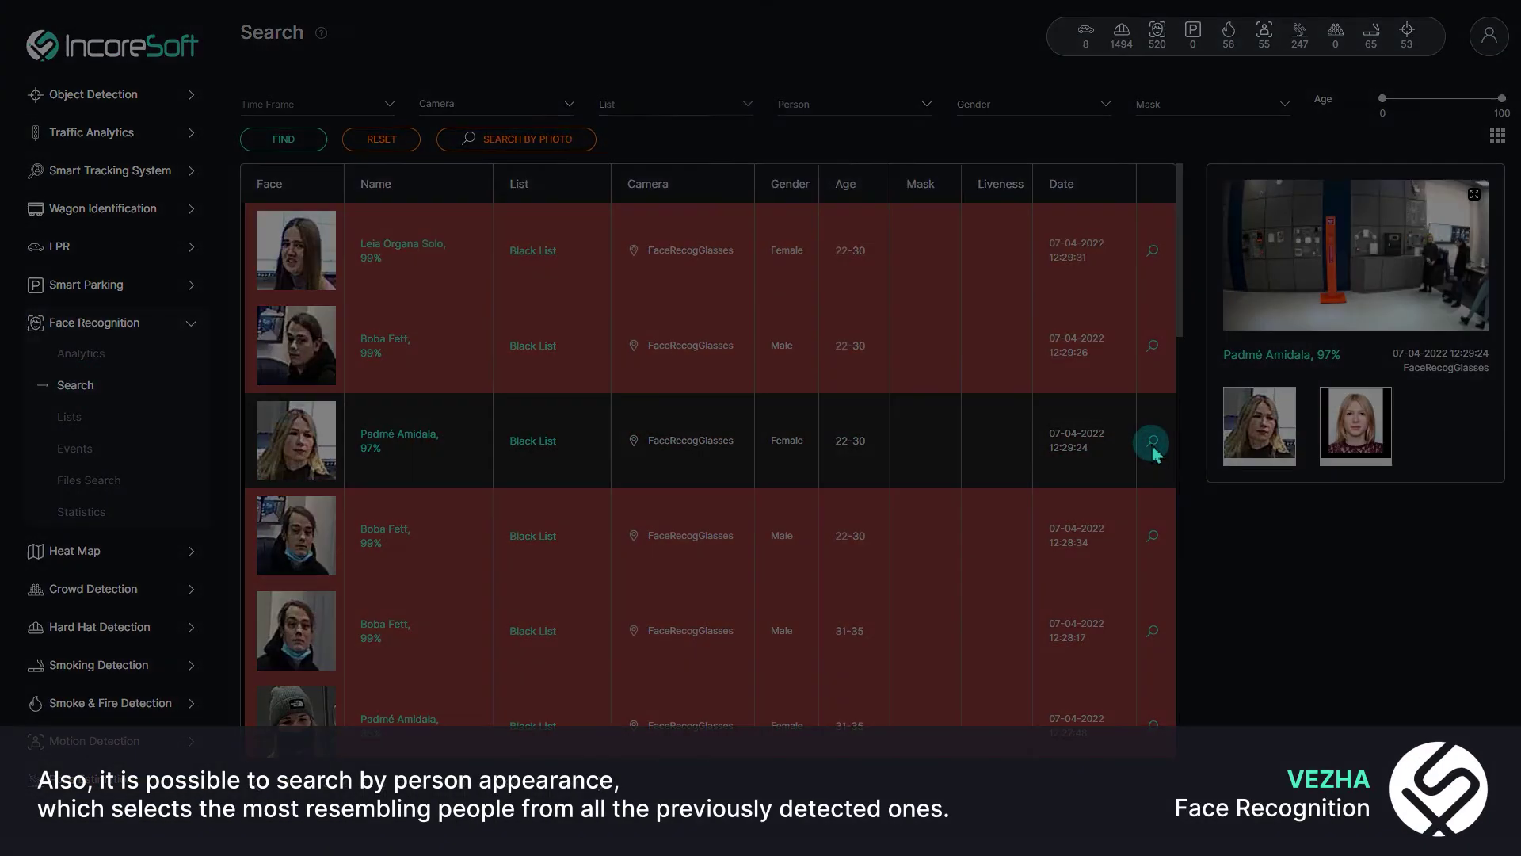
left_click(1152, 449)
left_click(796, 207)
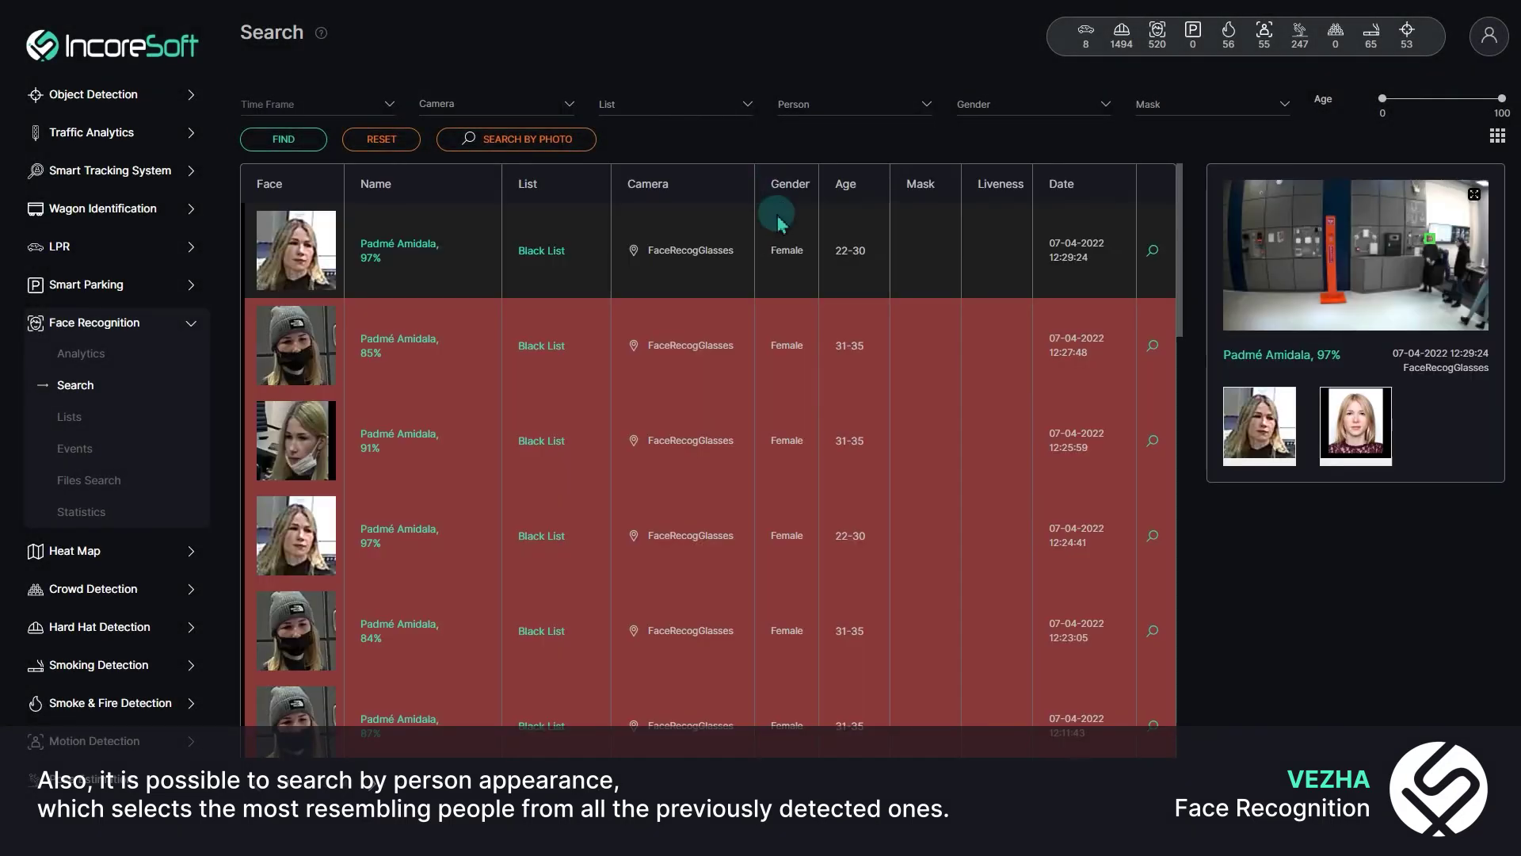
scroll(797, 316, "down", 6)
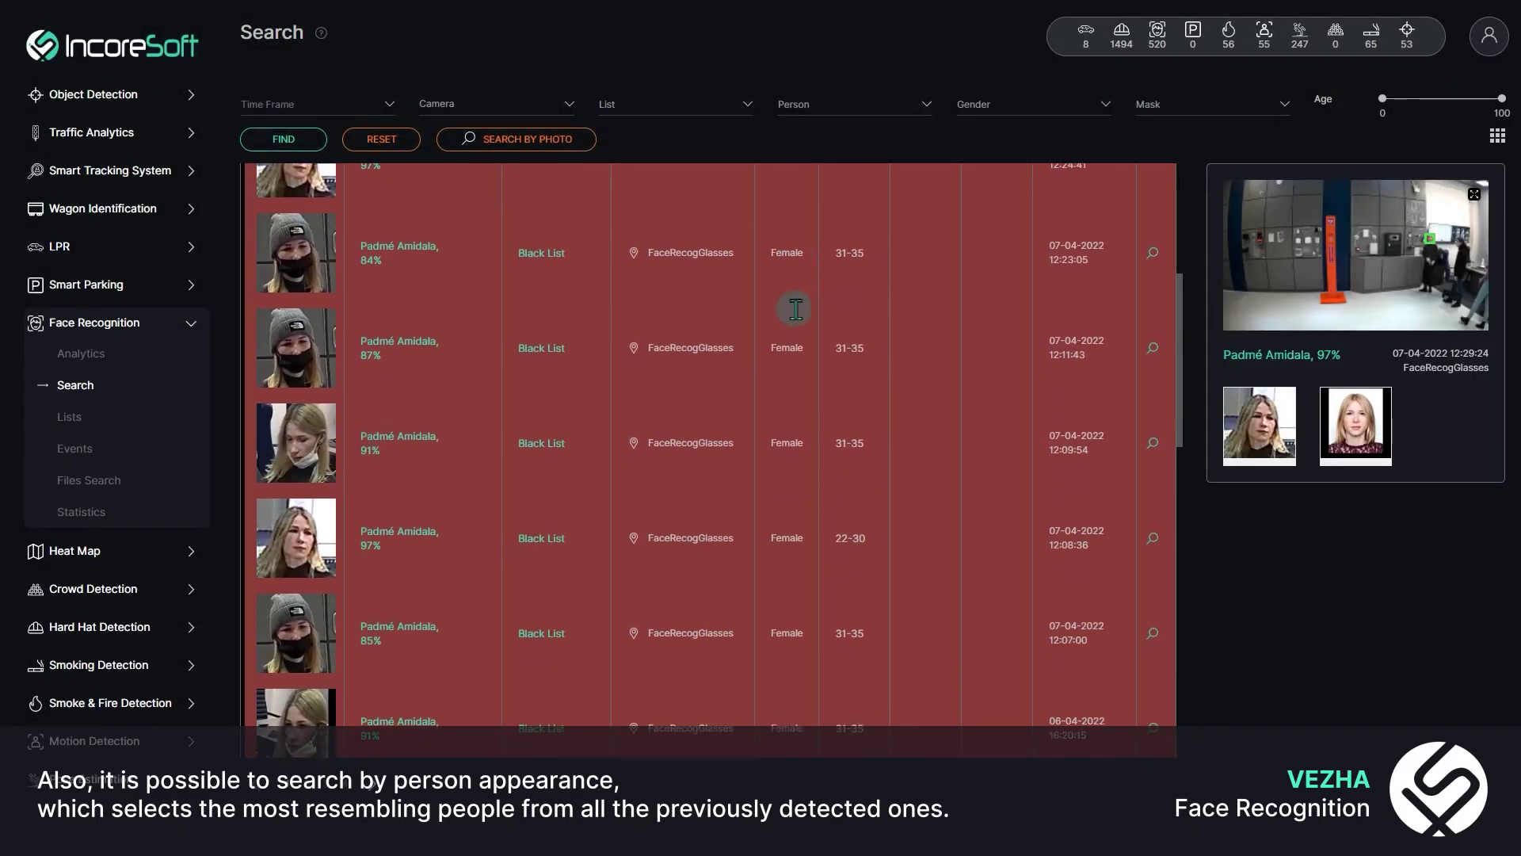
scroll(795, 309, "down", 5)
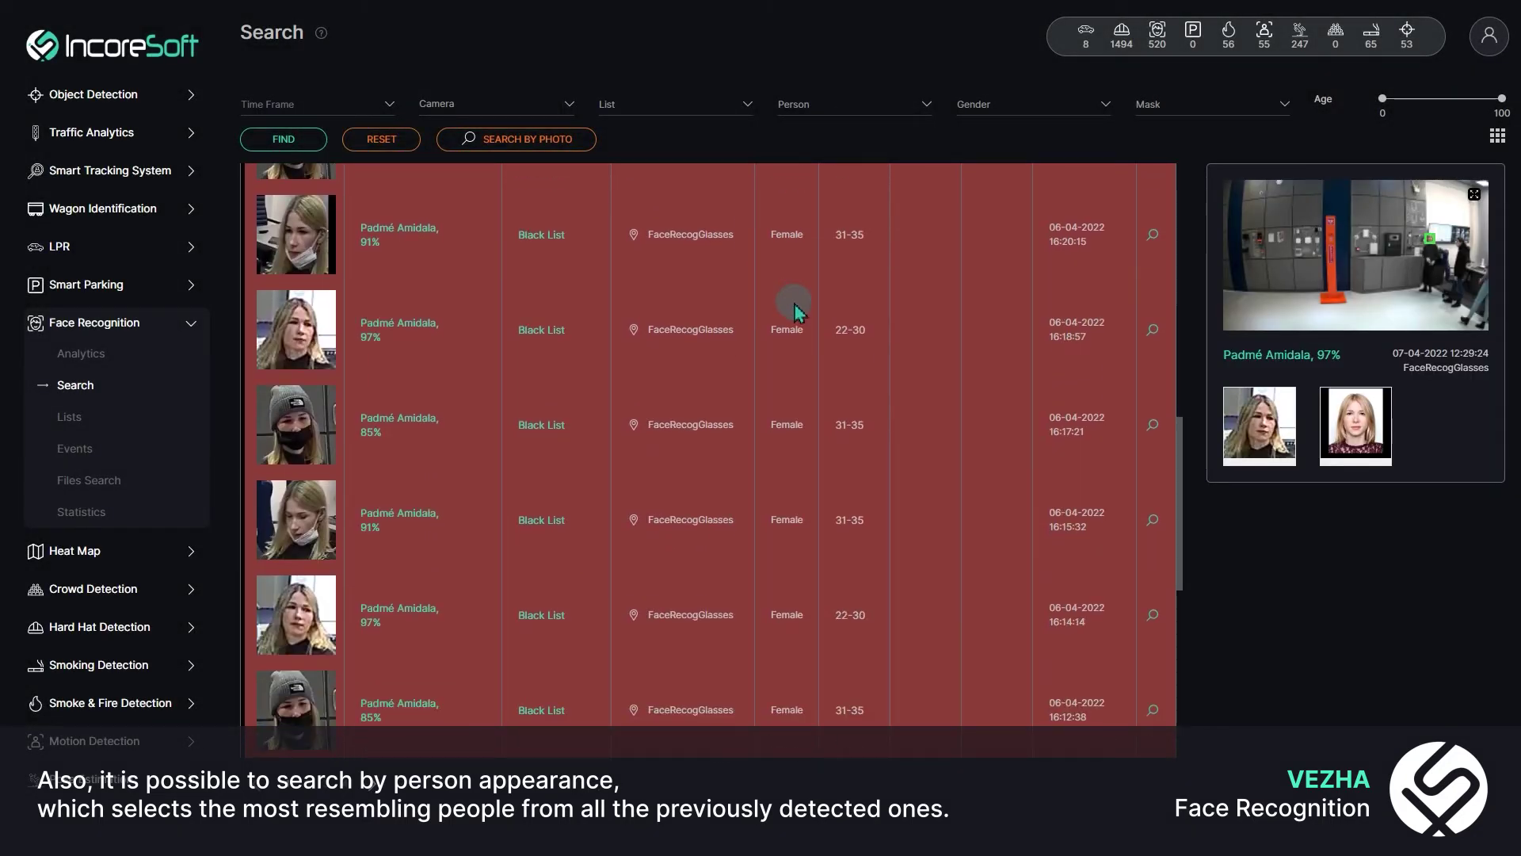
- Browse her matching detections one by one in the detail dialog
left_click(1372, 382)
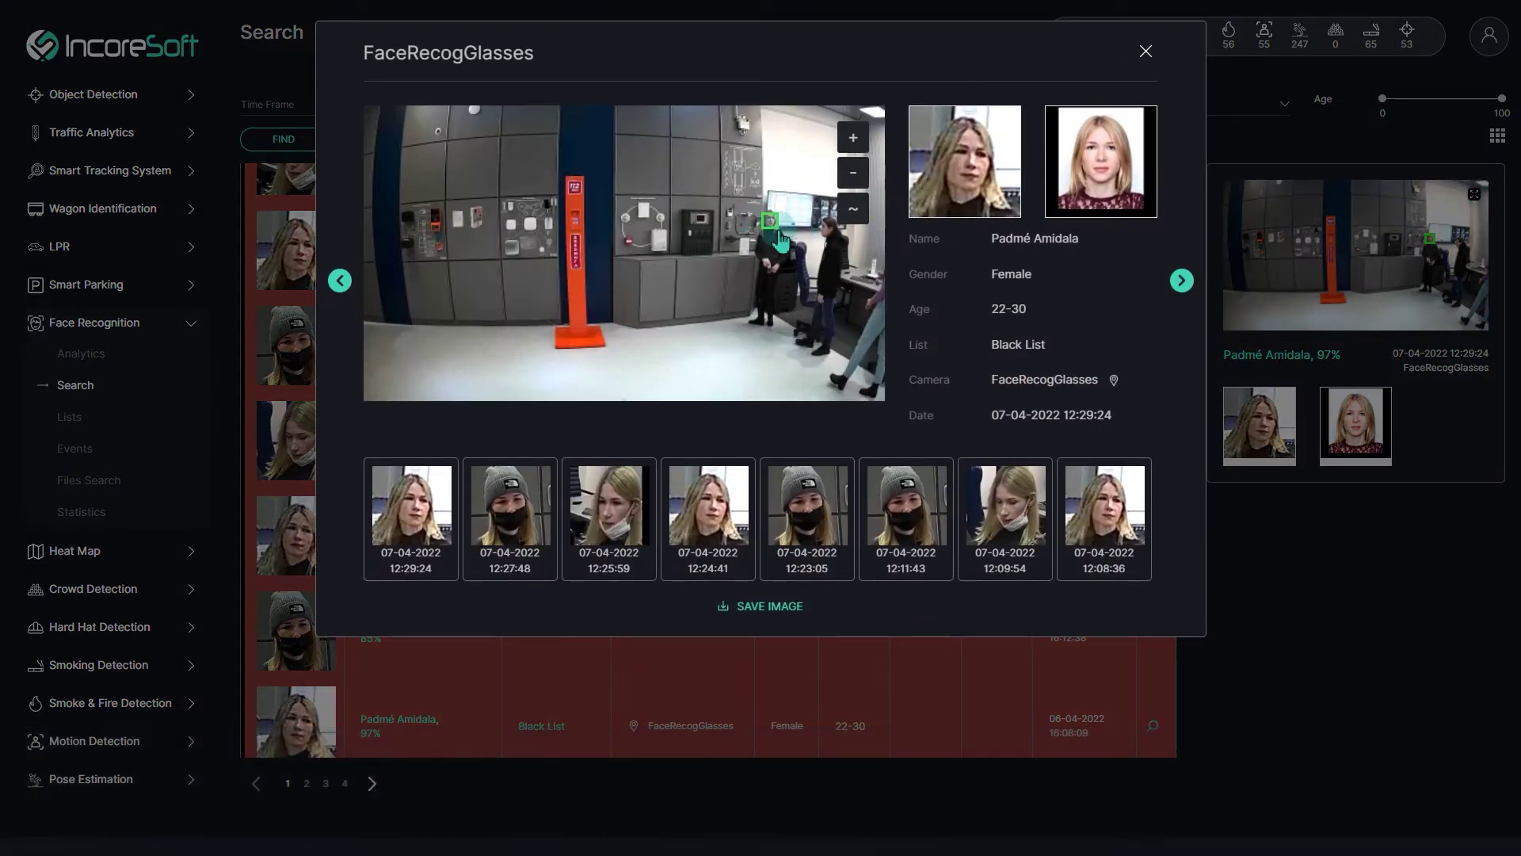
left_click(1179, 280)
left_click(1180, 281)
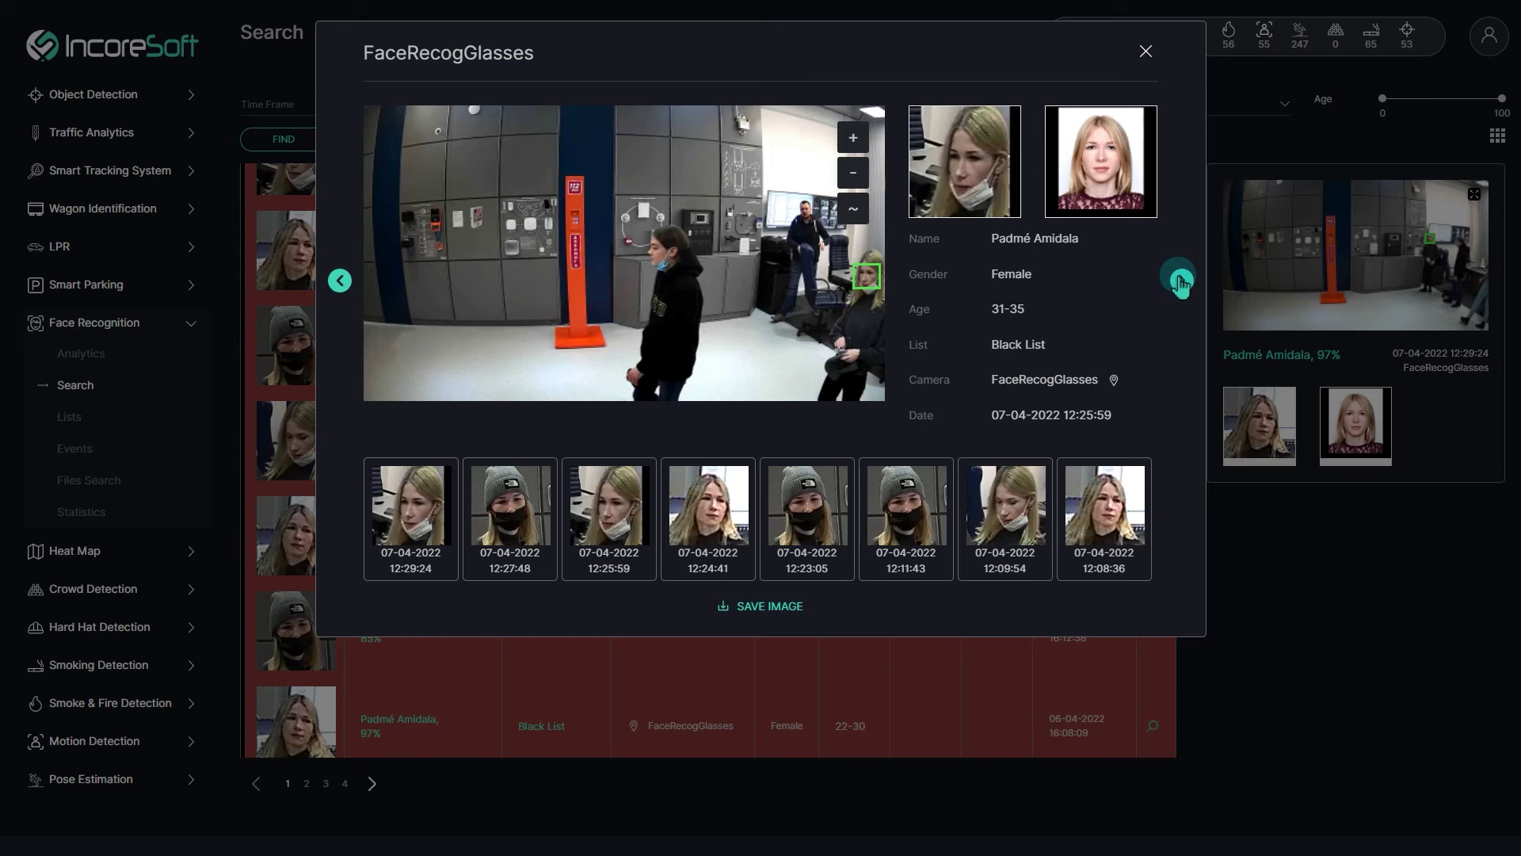
left_click(1180, 281)
left_click(1179, 280)
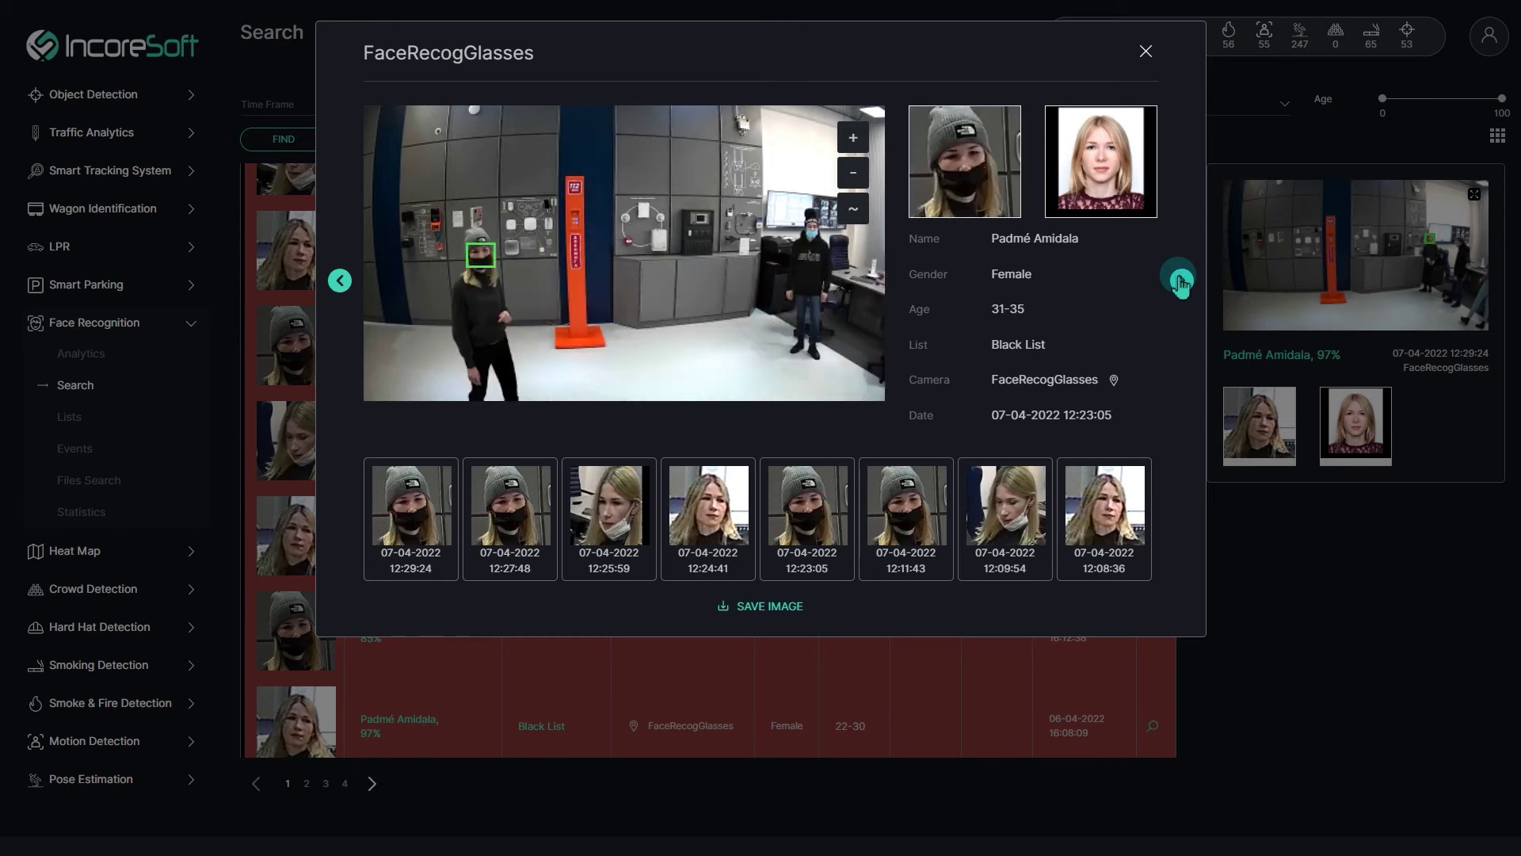
left_click(1179, 280)
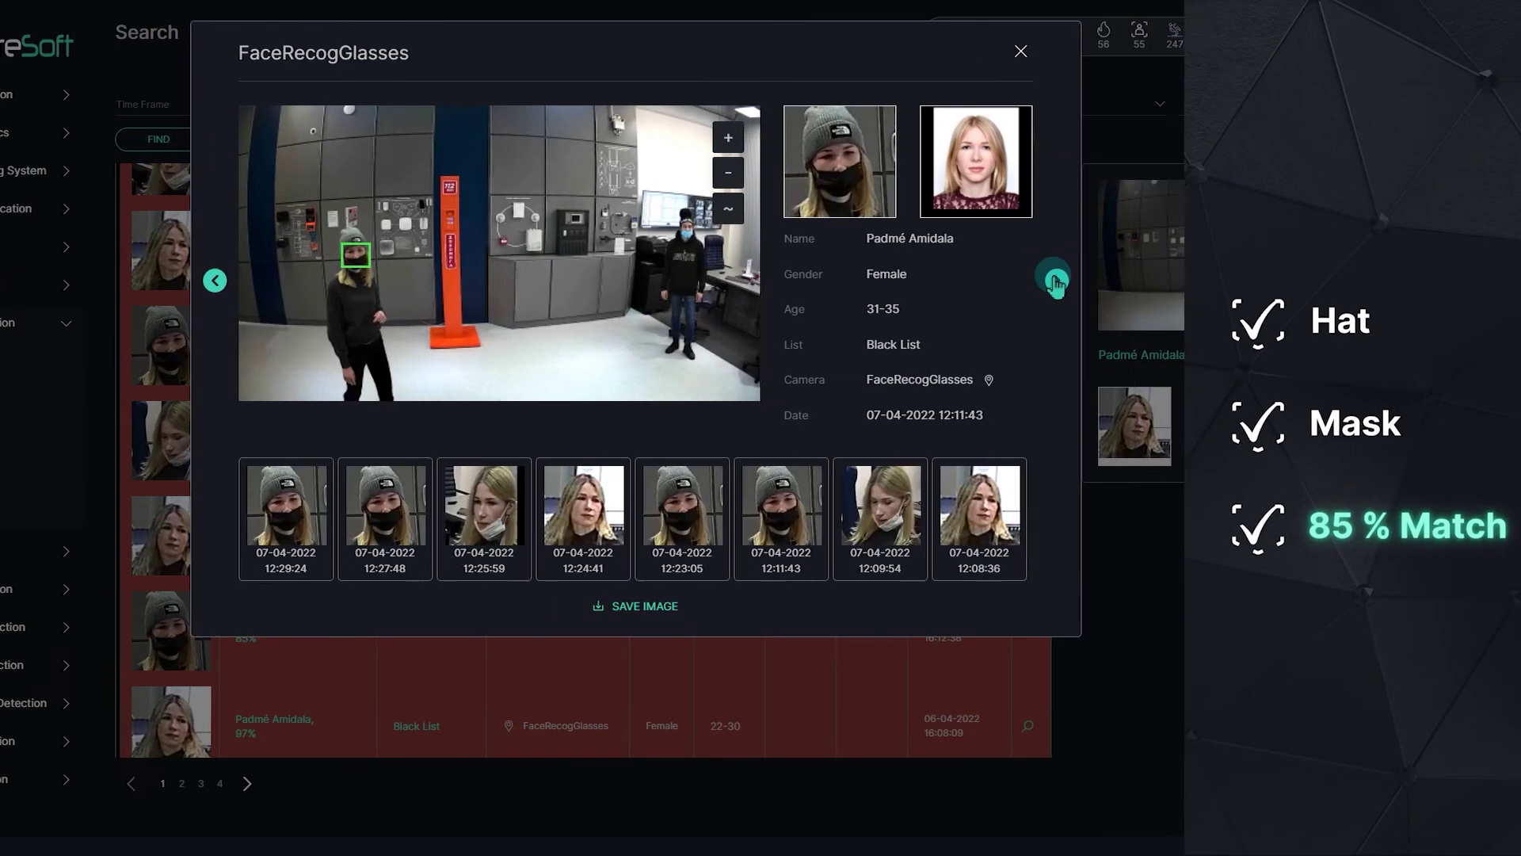
left_click(963, 281)
- Close the detail dialog, view the three Black List members, then open recognition Events
left_click(1147, 54)
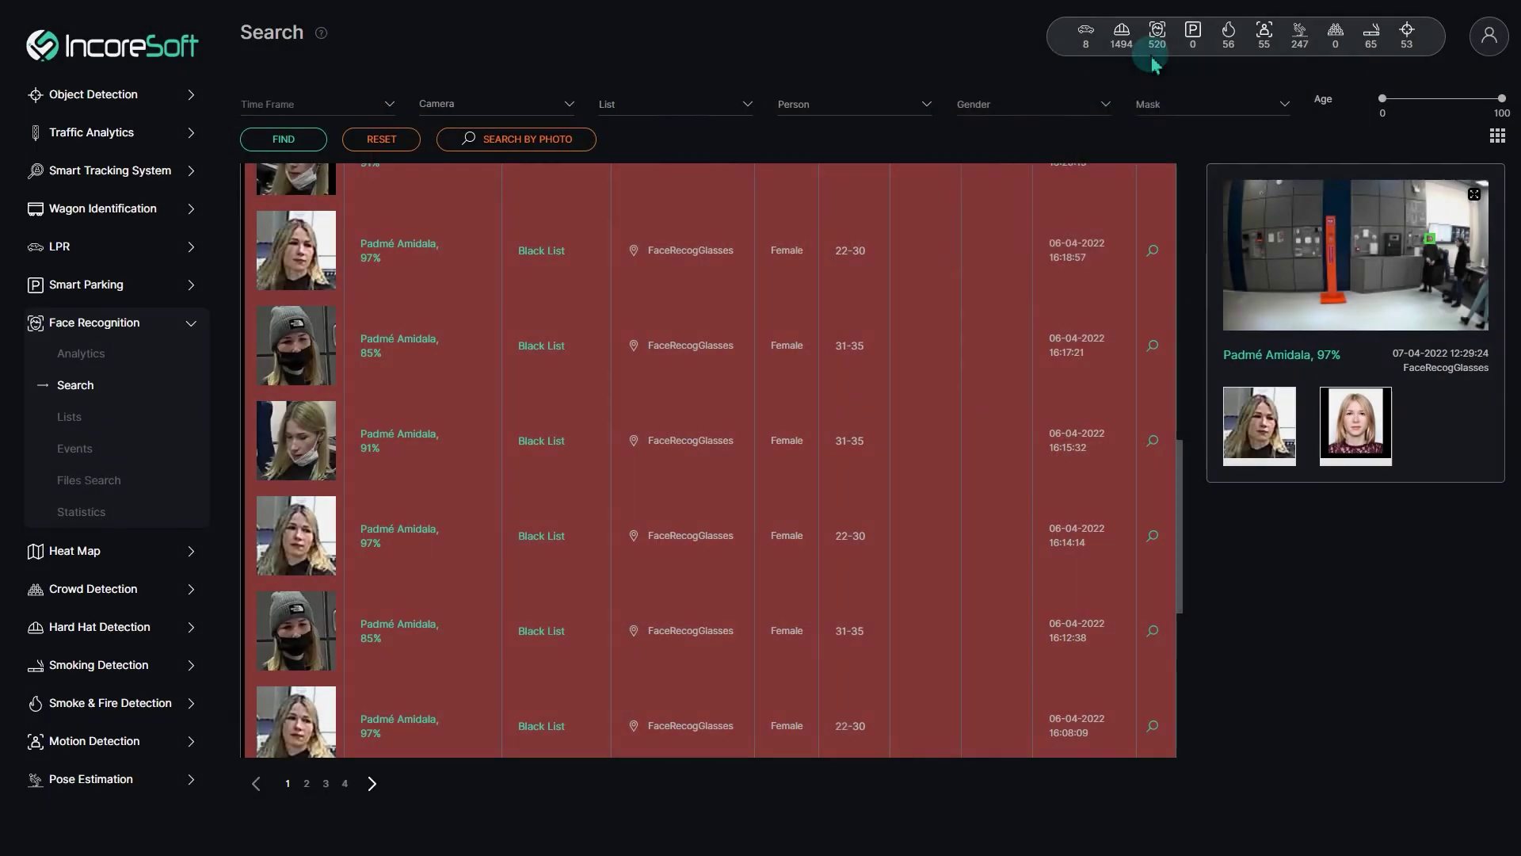
left_click(60, 424)
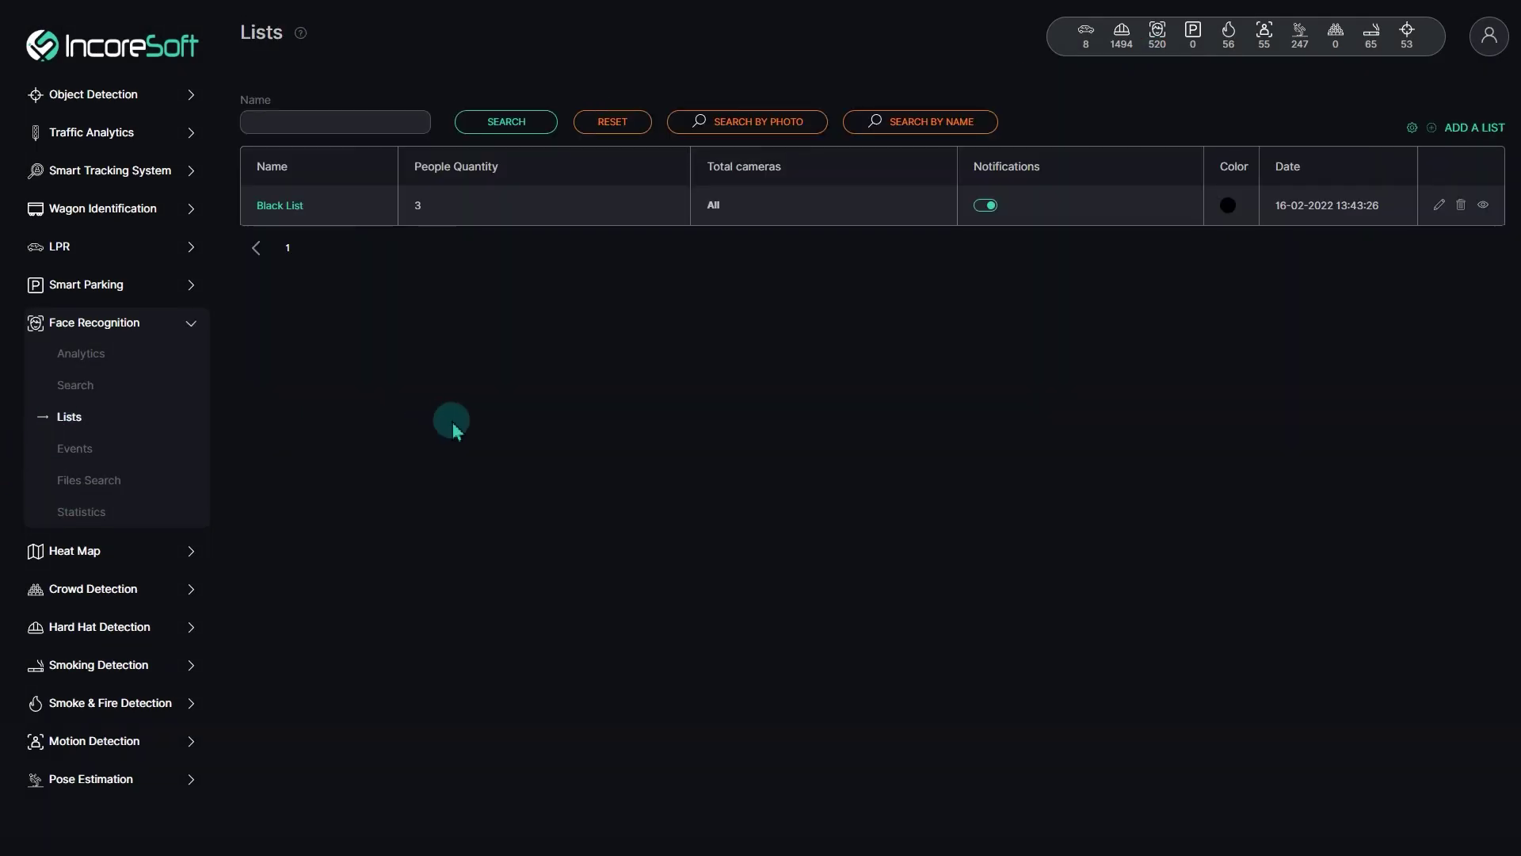
left_click(287, 218)
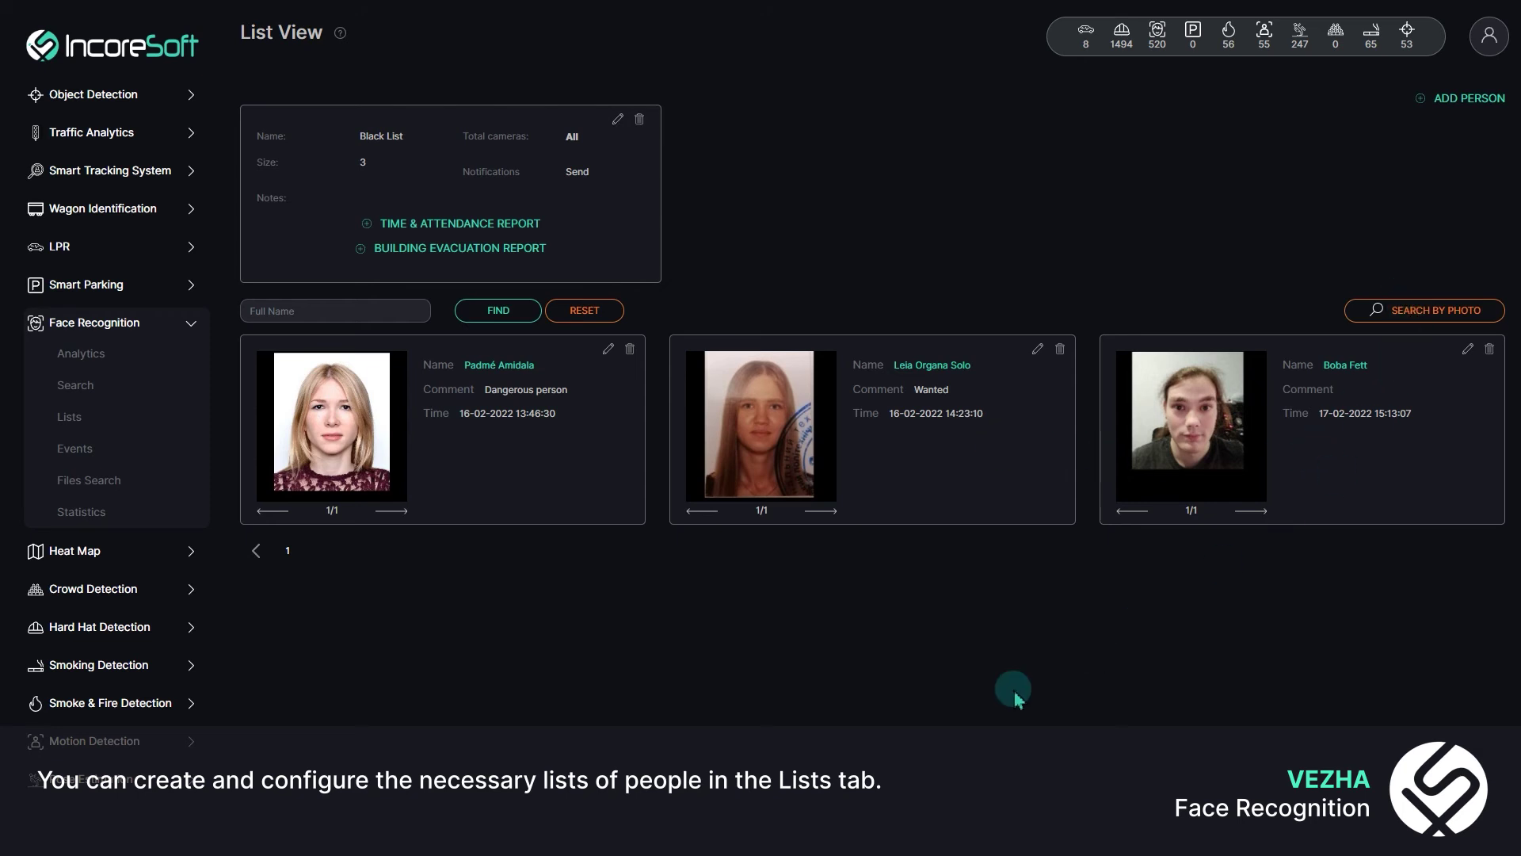
left_click(77, 450)
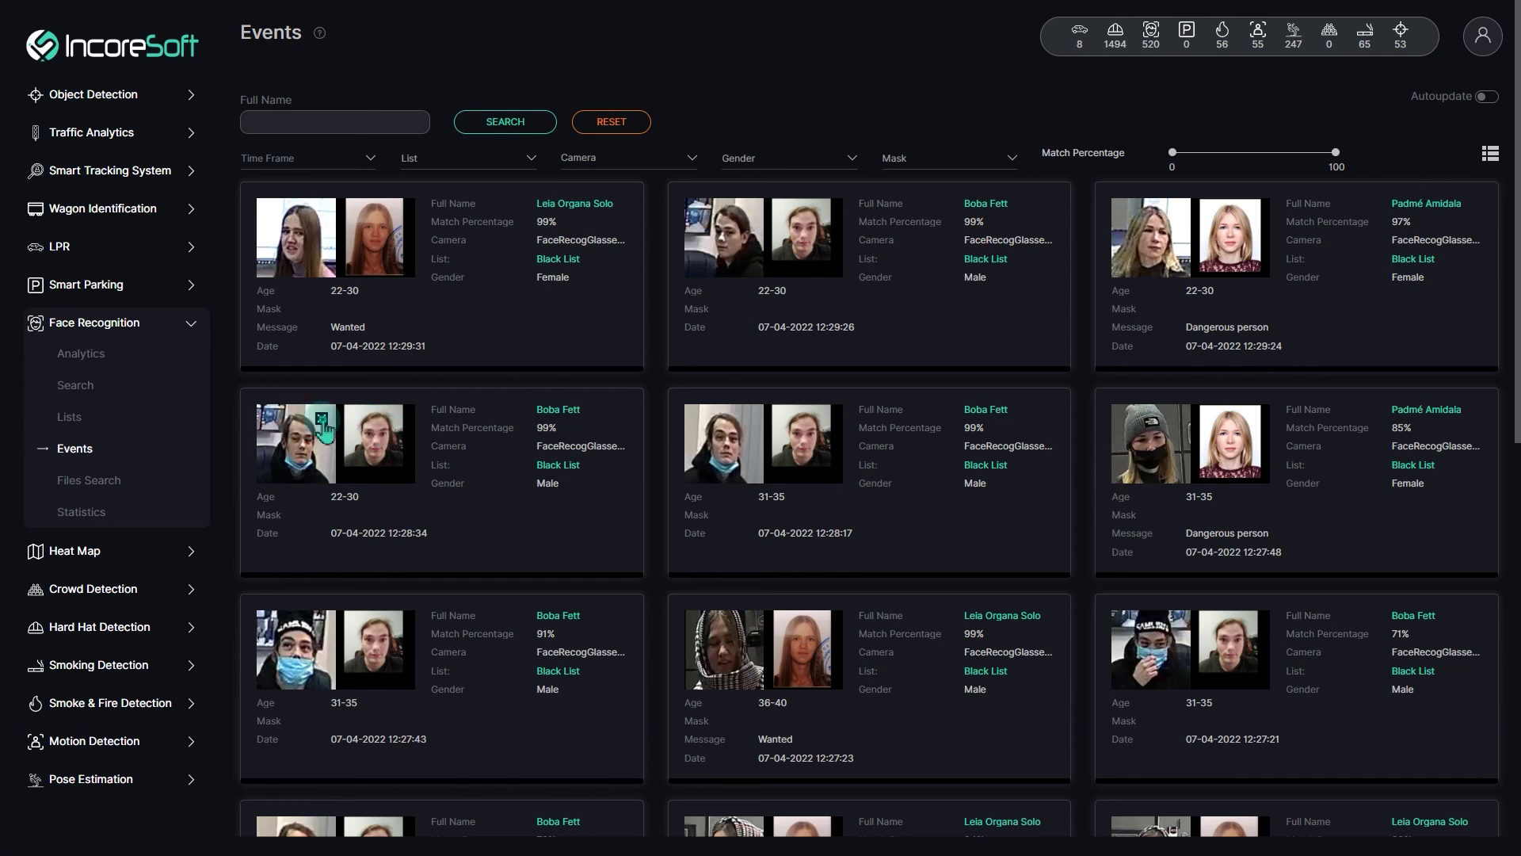
- Step through three recognition events, then open the long-haired man's Personal Information card
left_click(323, 428)
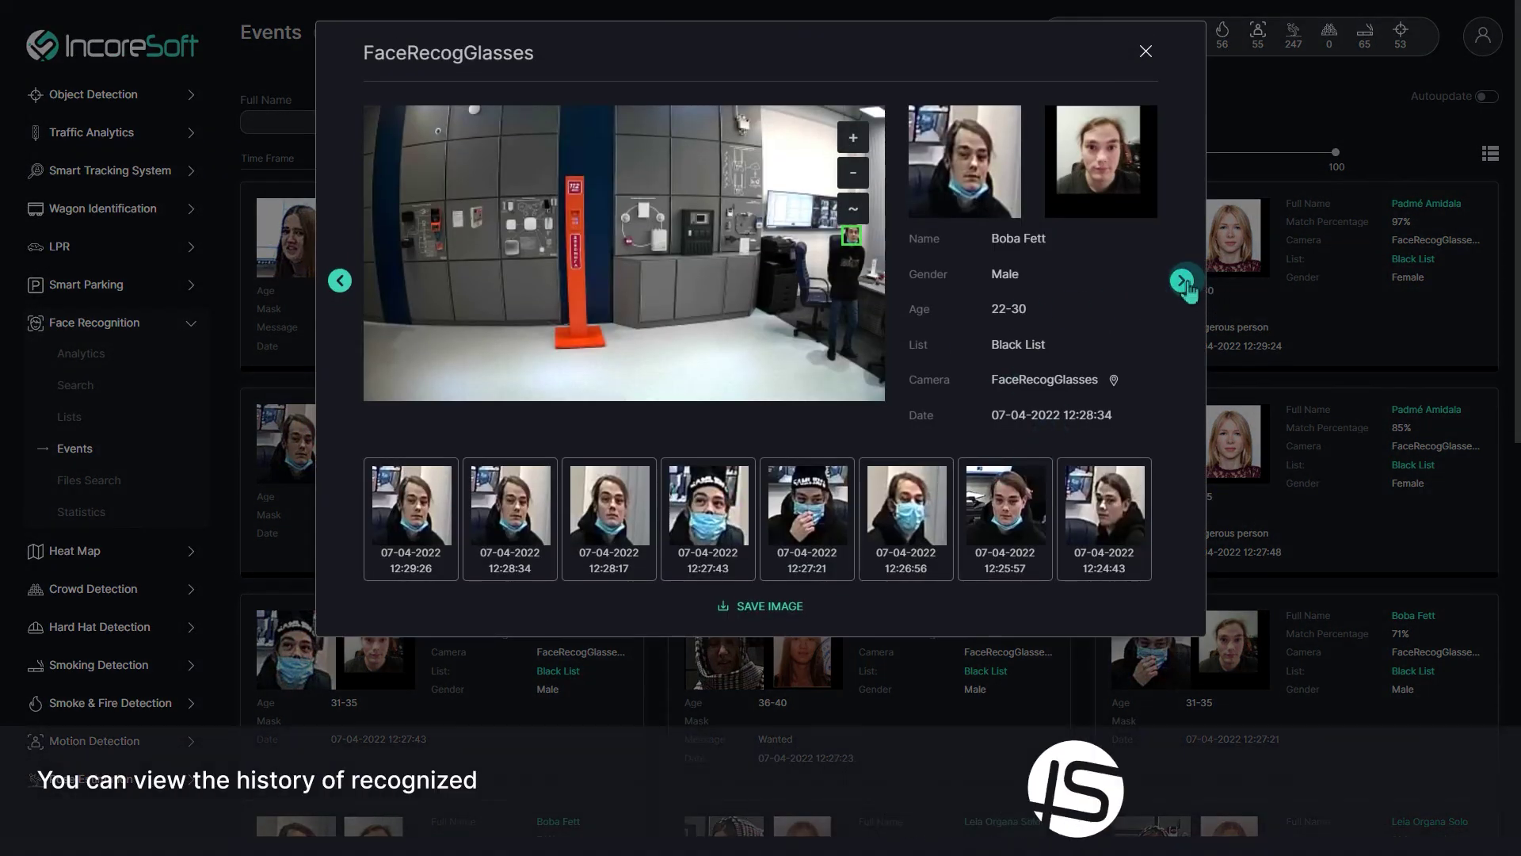
left_click(1182, 281)
left_click(1182, 280)
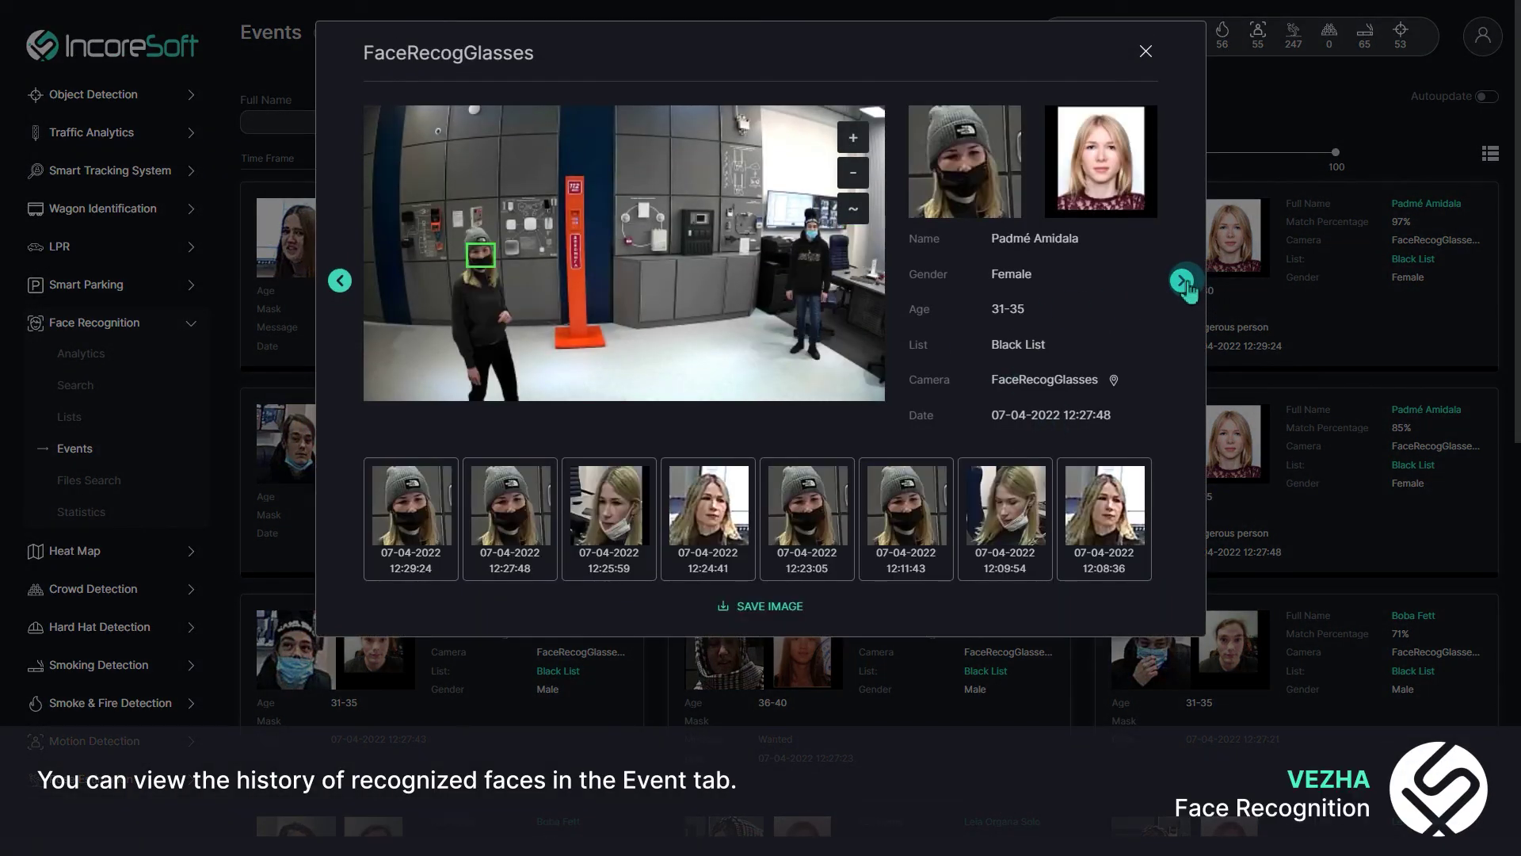
left_click(1182, 280)
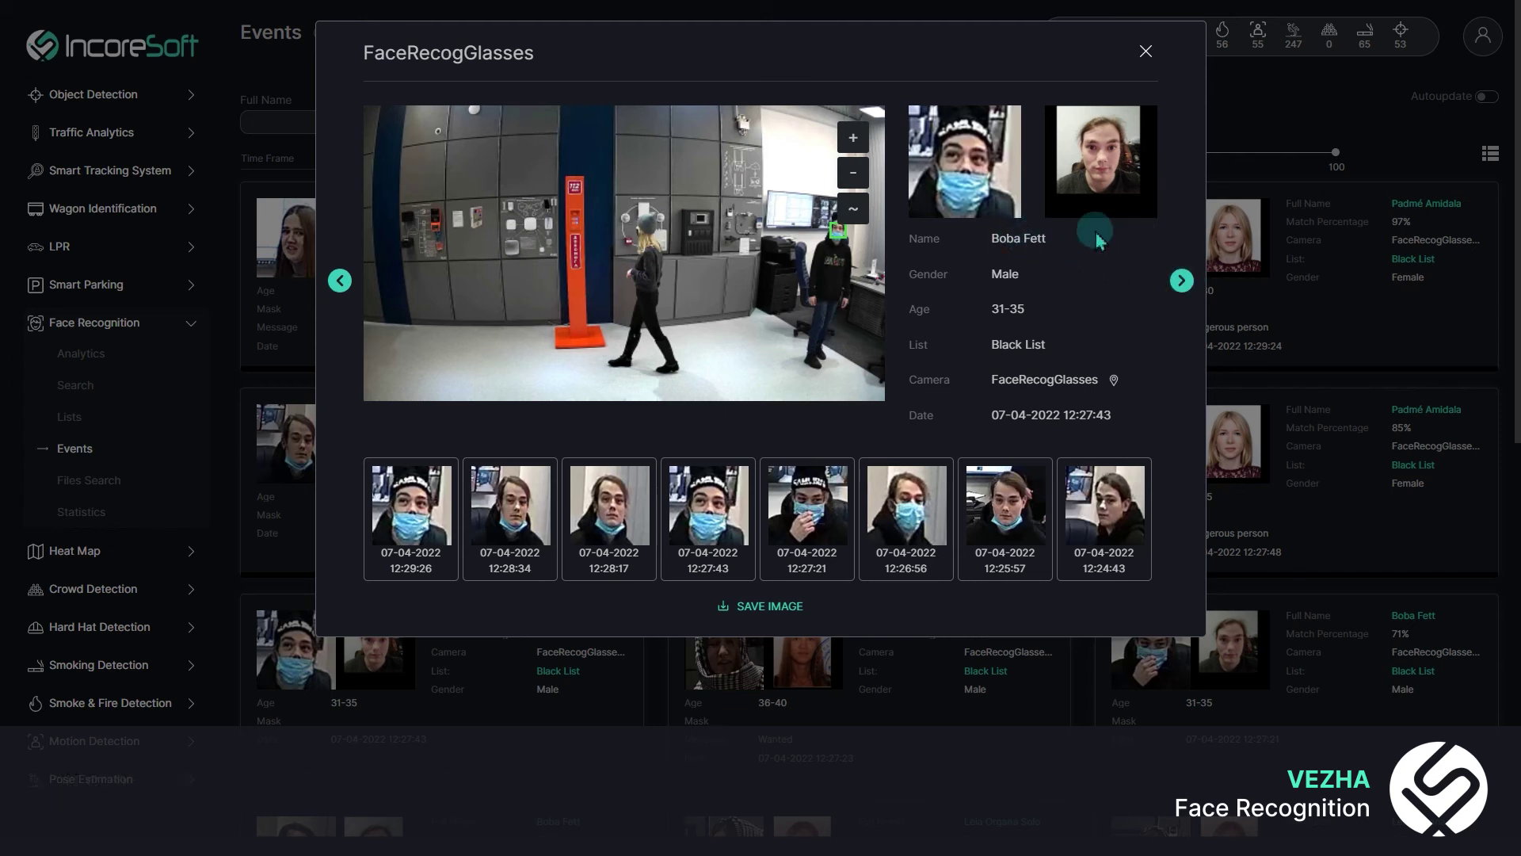
left_click(1146, 53)
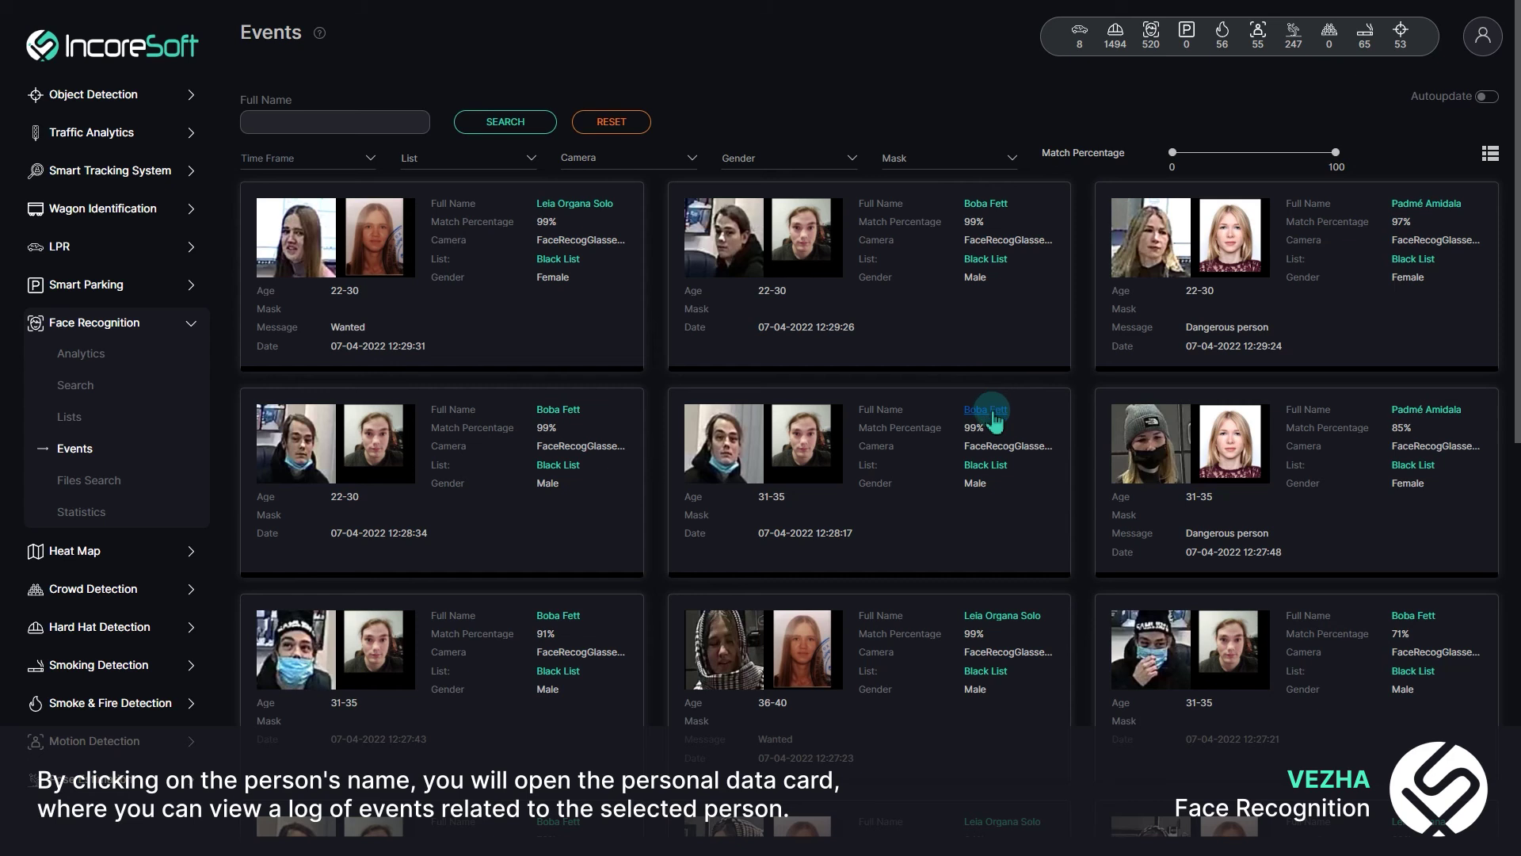
left_click(988, 410)
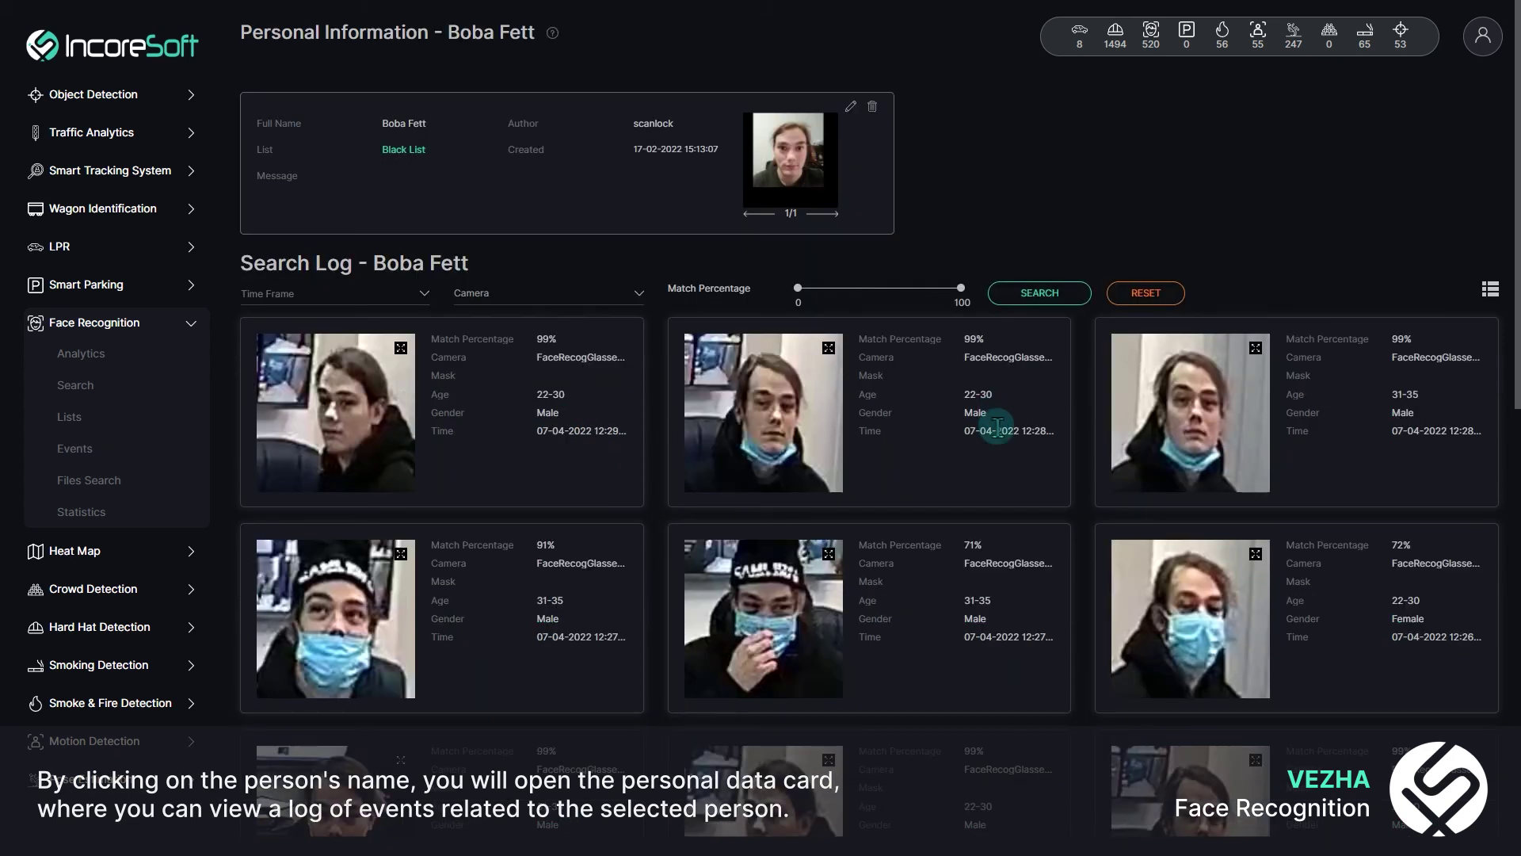